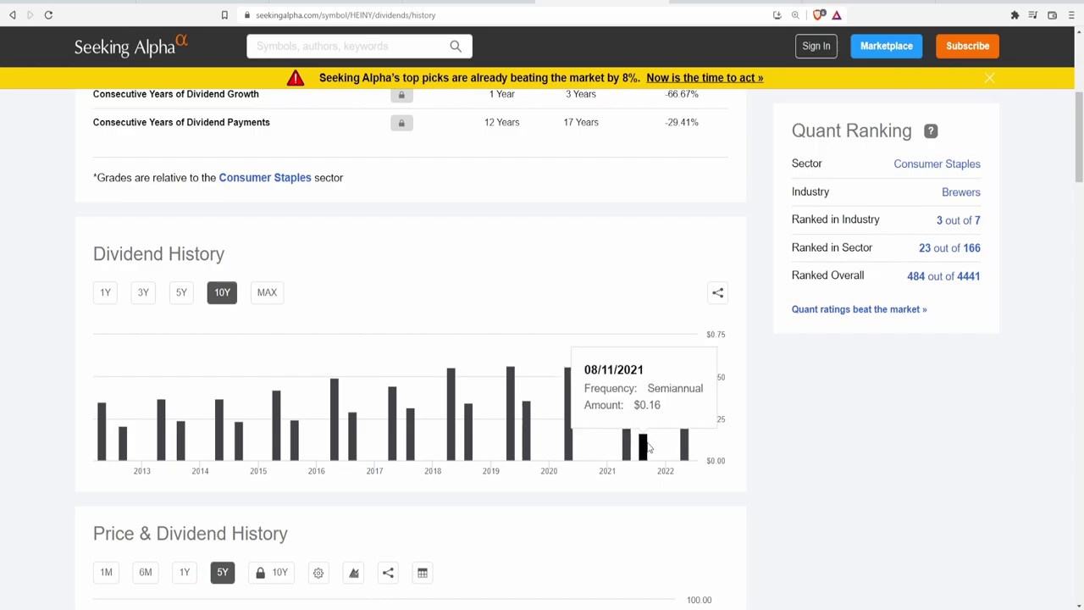
Return to HEINY's dividend scorecard and check its dividend growth streak and the last announced dividend's ex-dividend date
{"action": "key", "text": "alt+Left"}
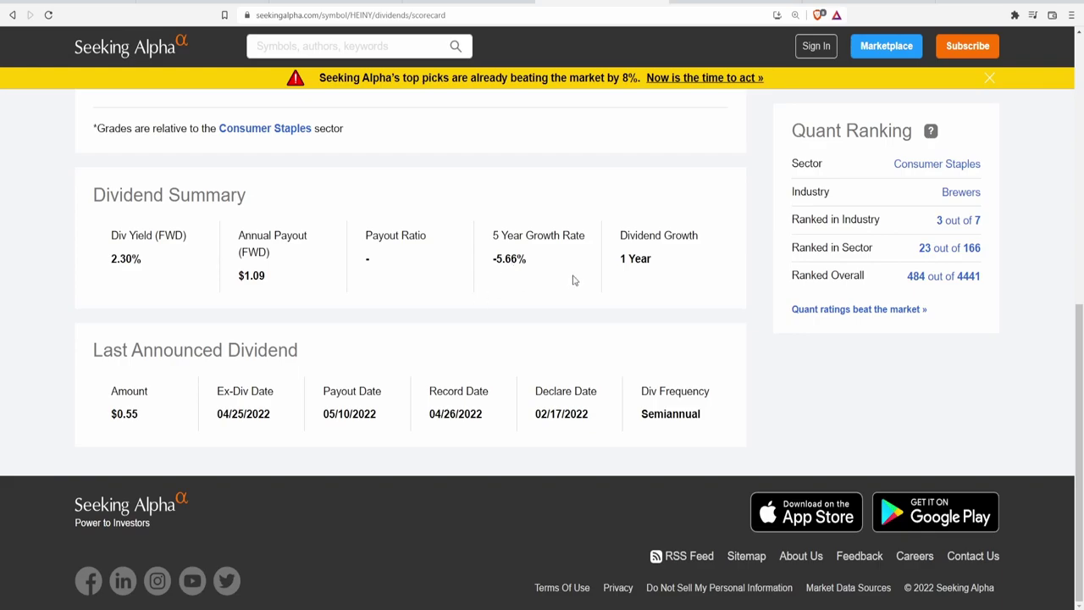
{"action": "left_click_drag", "start_coordinate": [622, 243], "coordinate": [712, 248]}
{"action": "left_click", "coordinate": [641, 259]}
{"action": "left_click_drag", "start_coordinate": [204, 394], "coordinate": [264, 416]}
{"action": "left_click", "coordinate": [263, 416]}
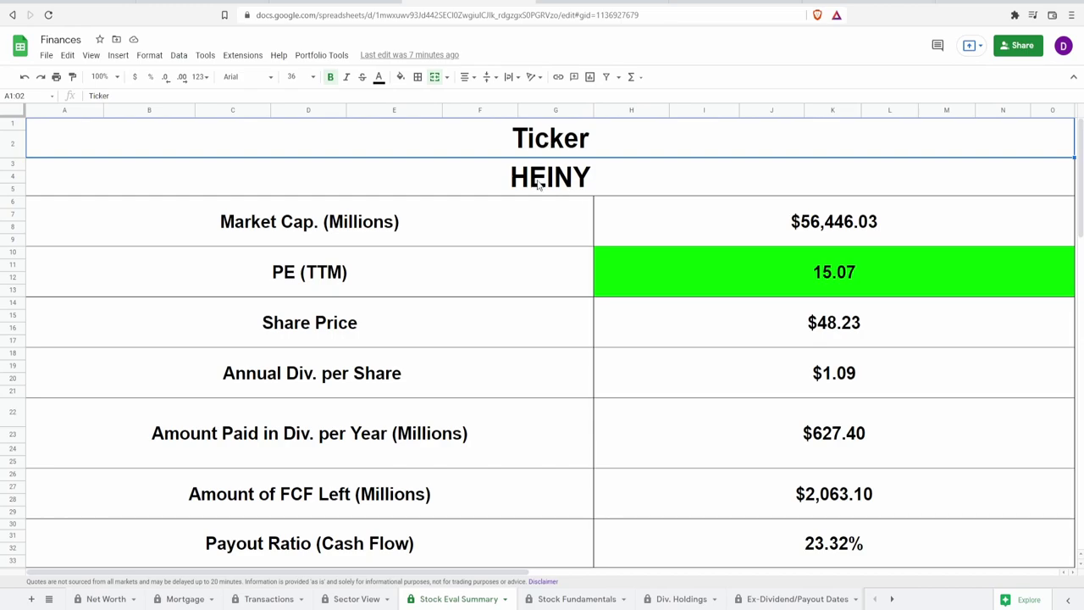
In the Finances spreadsheet, review HEINY's market cap, PE, share price, annual dividend per share and yearly amount paid in dividends
{"action": "left_click", "coordinate": [697, 229]}
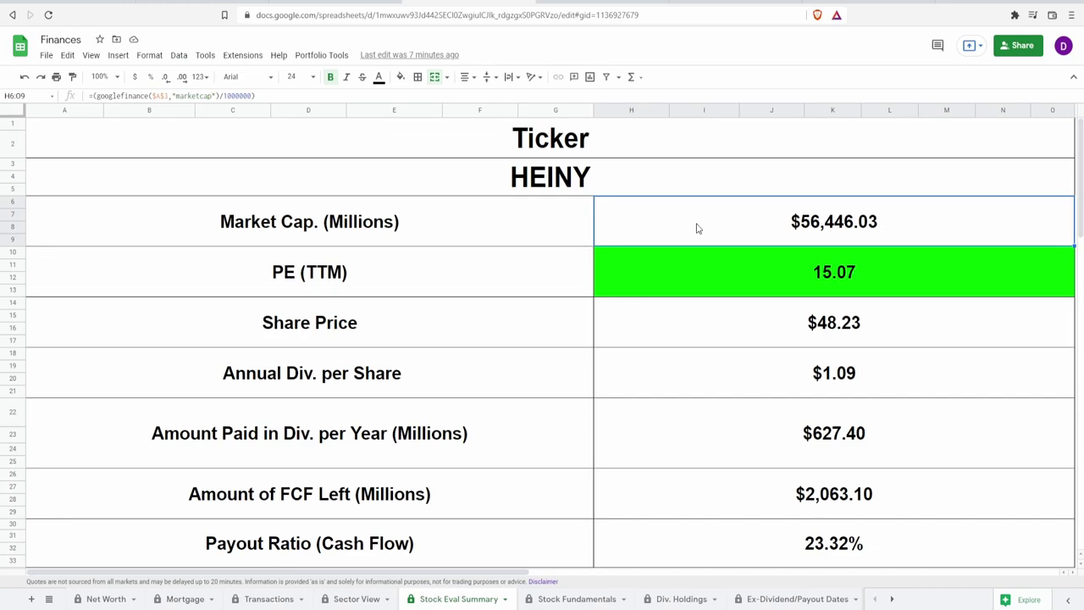
{"action": "left_click", "coordinate": [711, 271]}
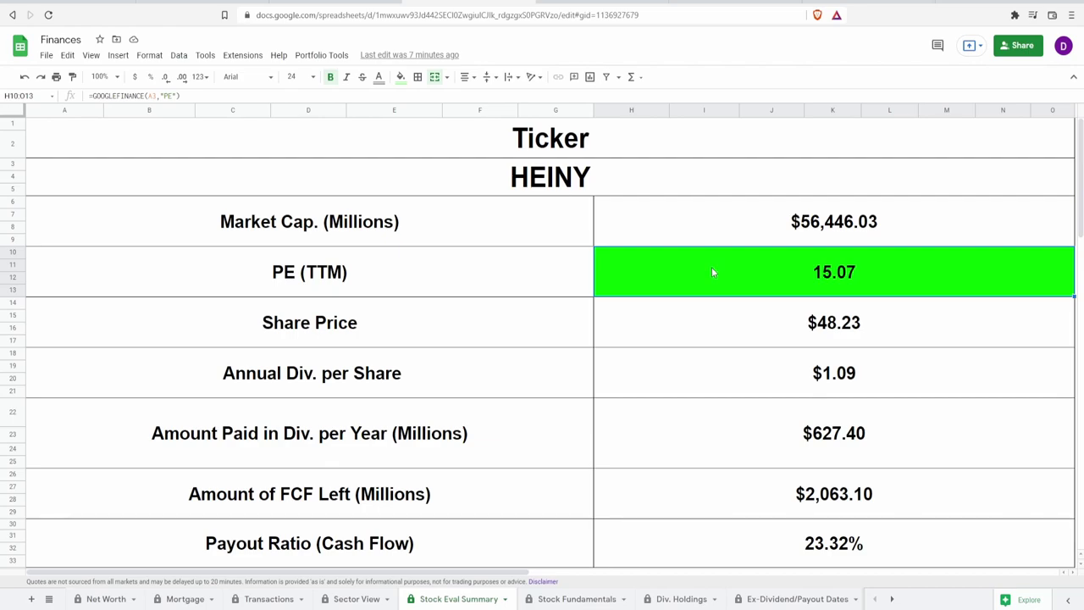
{"action": "left_click", "coordinate": [748, 330]}
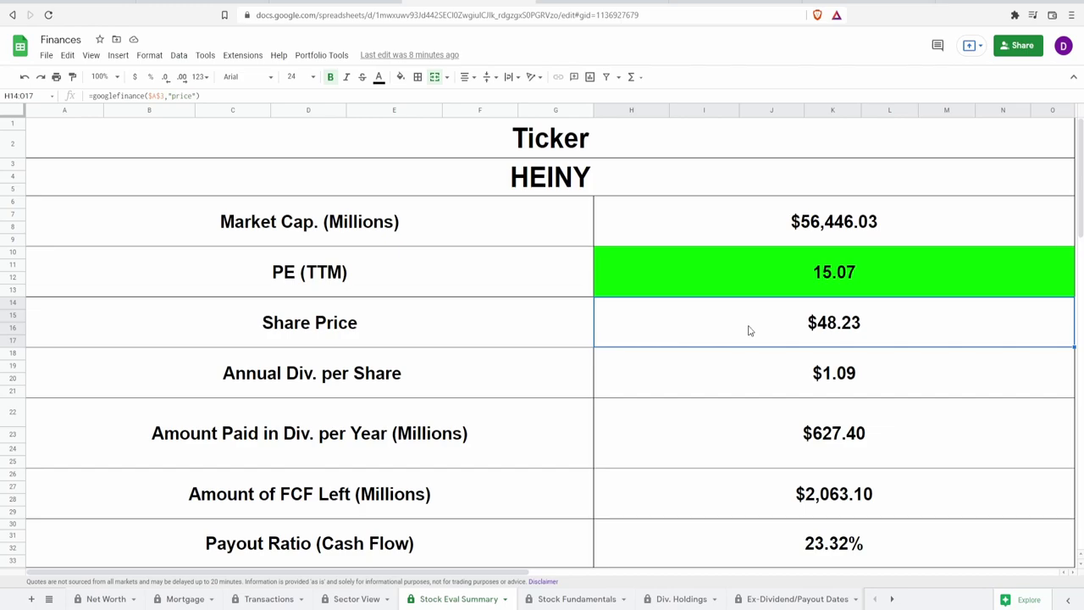
{"action": "left_click", "coordinate": [764, 391]}
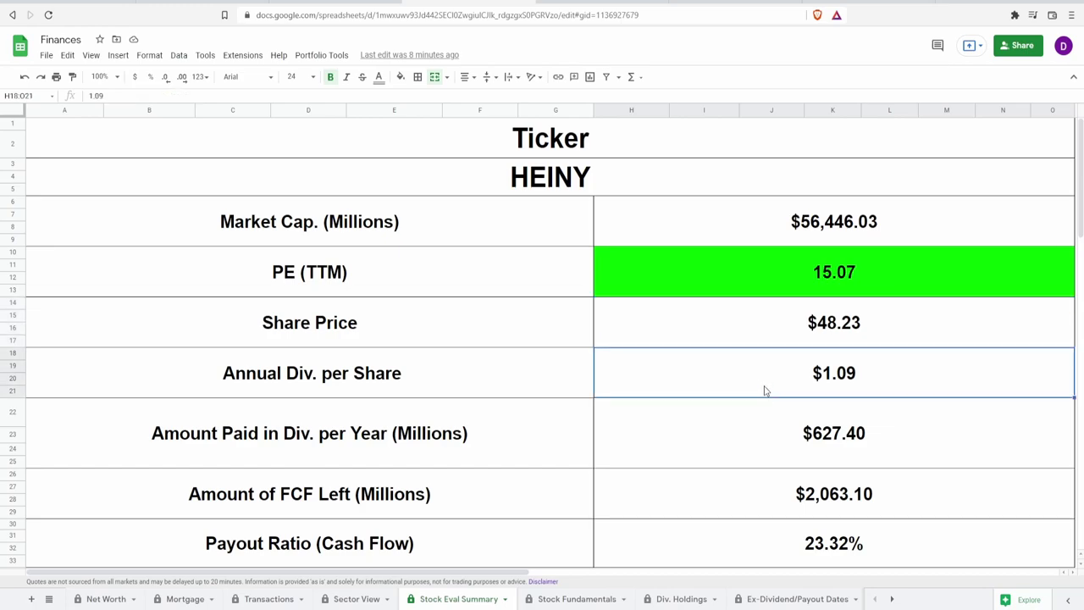
{"action": "left_click", "coordinate": [790, 444]}
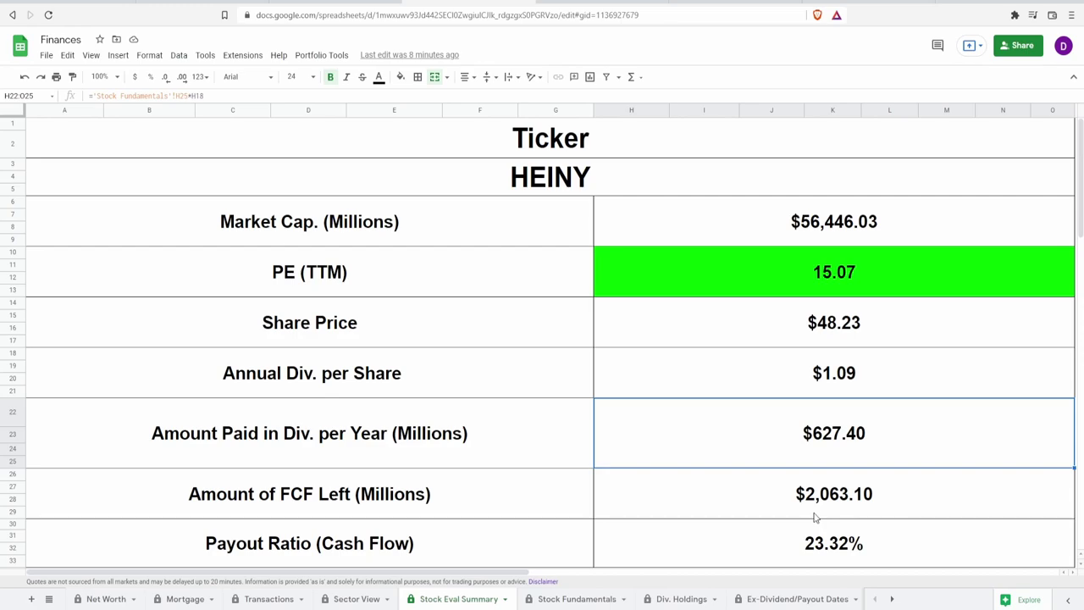
Examine the Net Income chart on the Stock Eval Summary sheet, its growth rate cell and the bar for two years ago
{"action": "scroll", "coordinate": [813, 517], "scroll_direction": "right", "scroll_amount": 10}
{"action": "left_click", "coordinate": [550, 207]}
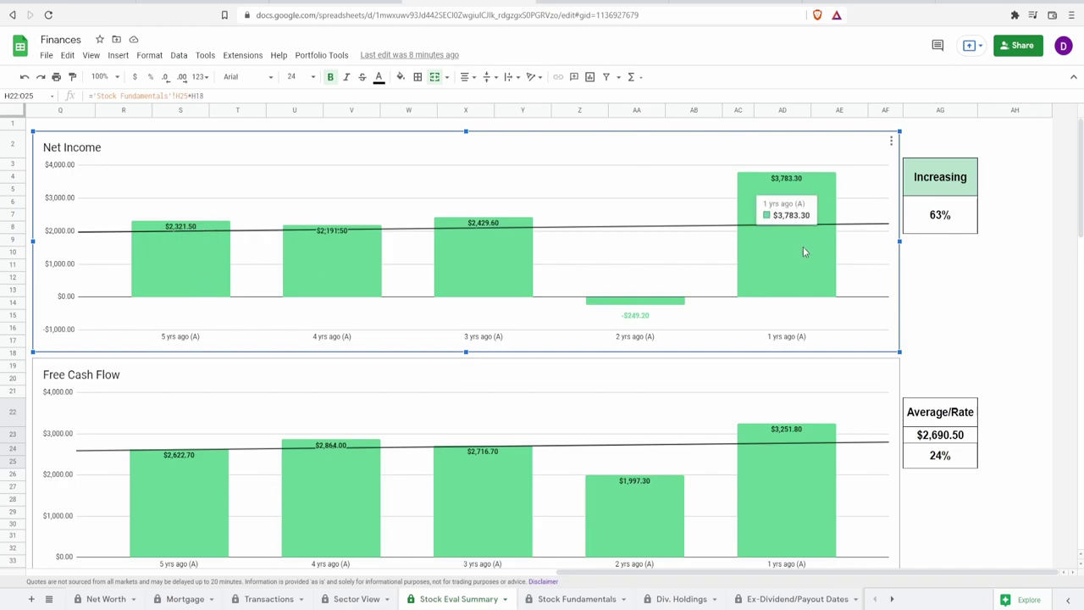
{"action": "left_click", "coordinate": [958, 214]}
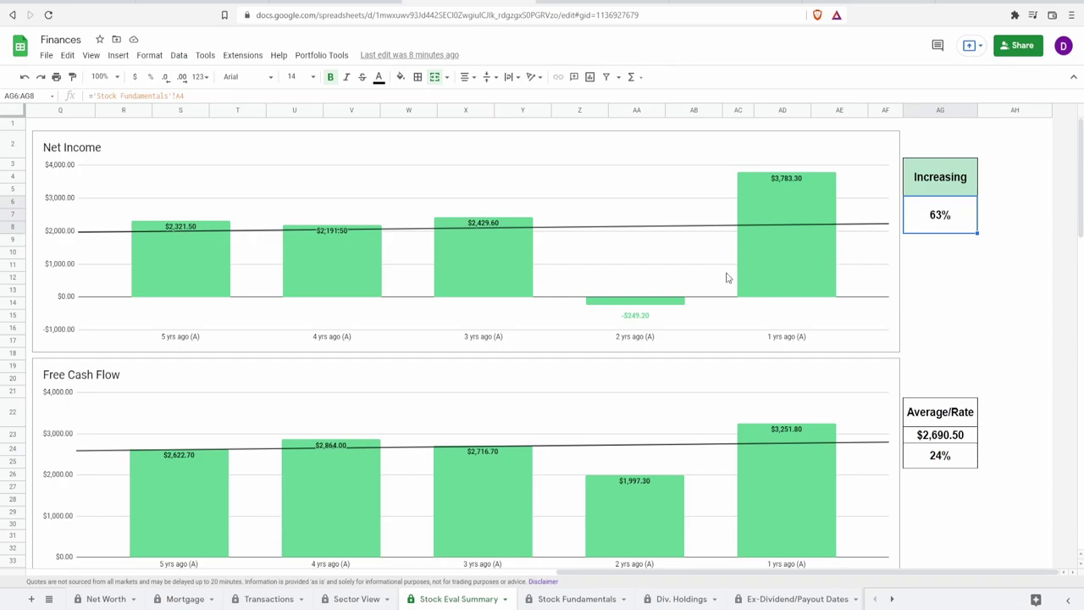
{"action": "left_click", "coordinate": [654, 310]}
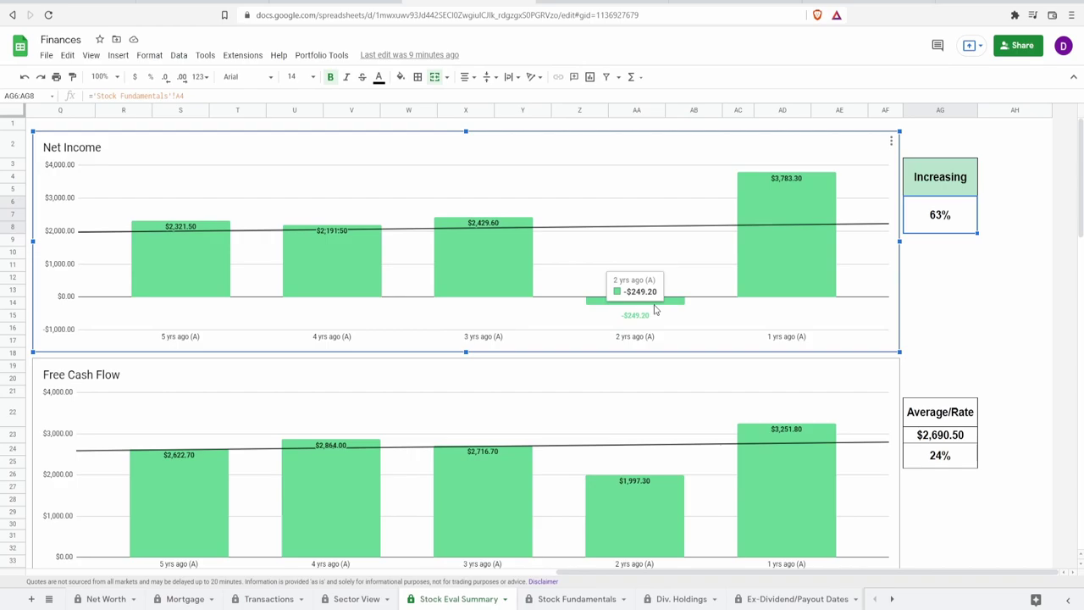
Cross-check the Dec 2020 net income on Seeking Alpha's annual cash flow statement against the spreadsheet's Net Income chart
{"action": "key", "text": "ctrl+Tab"}
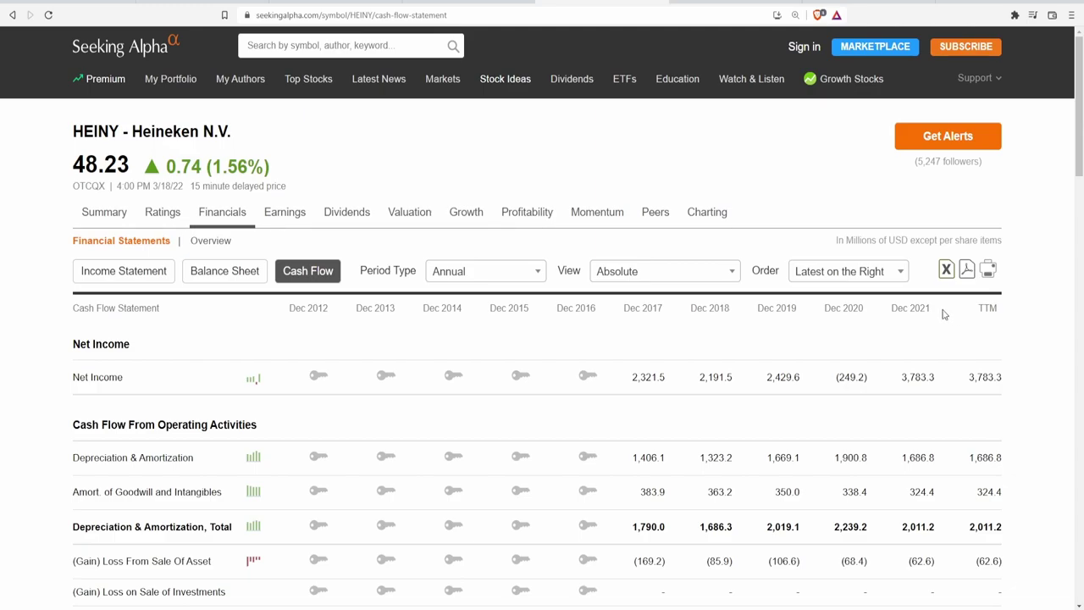
{"action": "mouse_move", "coordinate": [823, 309]}
{"action": "left_mouse_down"}
{"action": "mouse_move", "coordinate": [859, 315]}
{"action": "mouse_move", "coordinate": [828, 306]}
{"action": "left_mouse_up"}
{"action": "left_click_drag", "start_coordinate": [834, 377], "coordinate": [870, 387]}
{"action": "key", "text": "ctrl+Tab"}
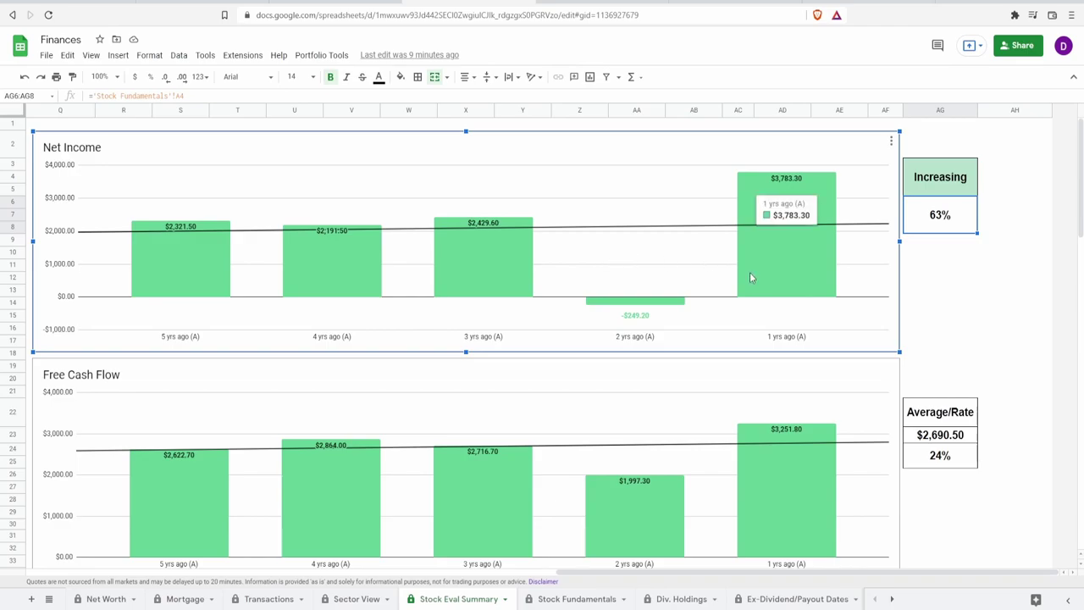
{"action": "mouse_move", "coordinate": [750, 254]}
{"action": "mouse_move", "coordinate": [653, 309]}
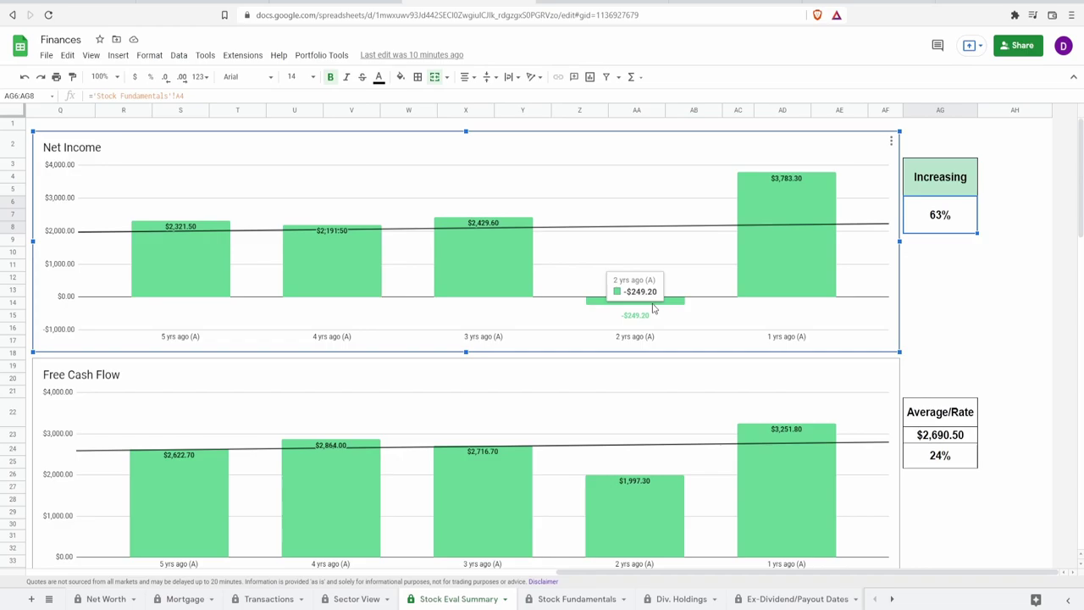
Examine the Free Cash Flow chart from five years ago to one year ago, including its average and growth rate cells
{"action": "scroll", "coordinate": [669, 313], "scroll_direction": "down", "scroll_amount": 4}
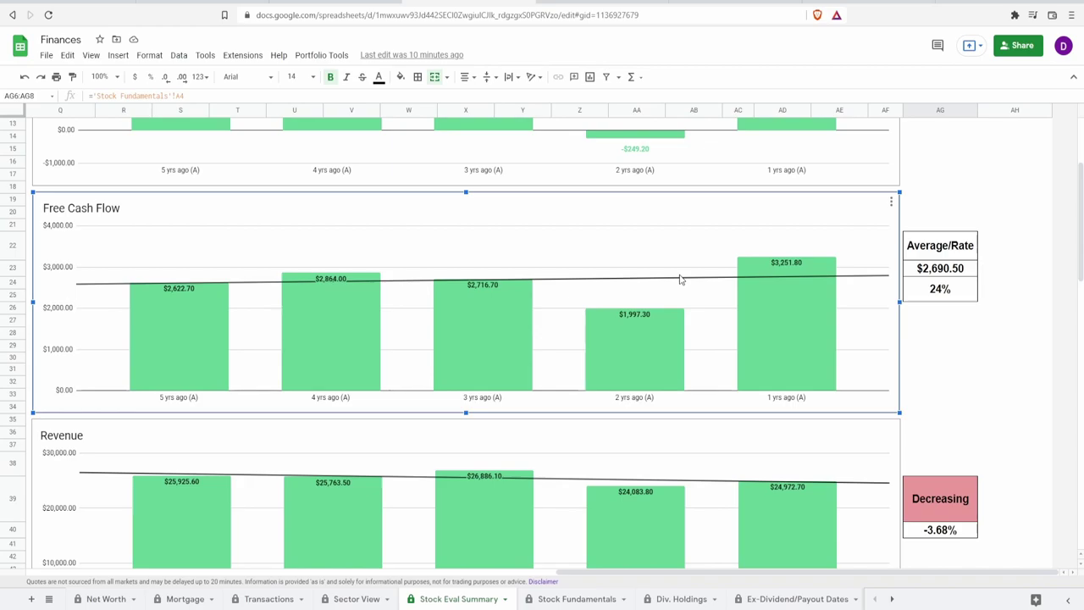
{"action": "mouse_move", "coordinate": [153, 326]}
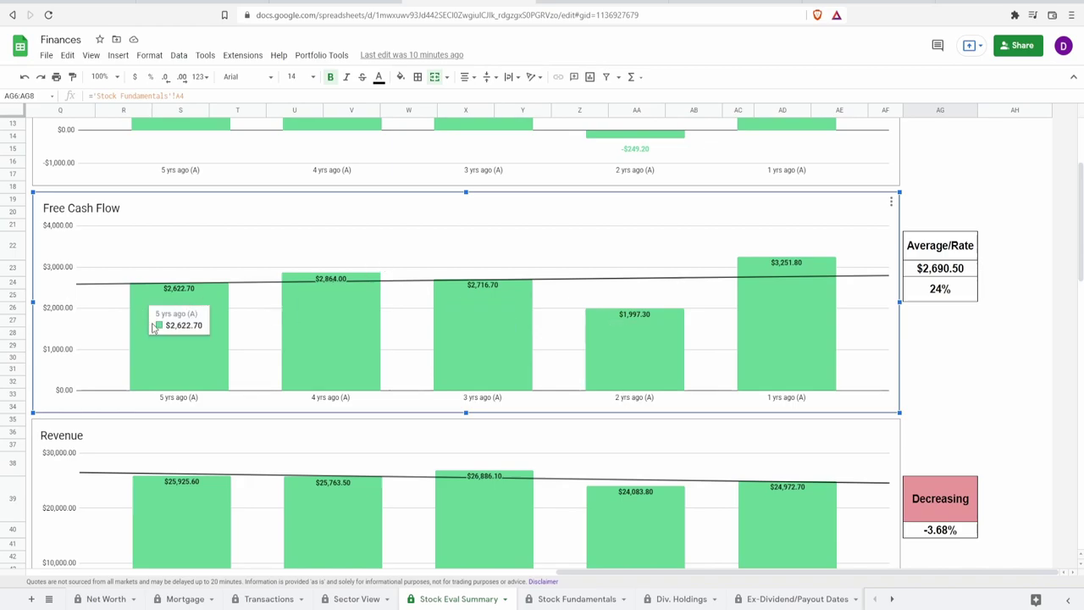
{"action": "mouse_move", "coordinate": [825, 358]}
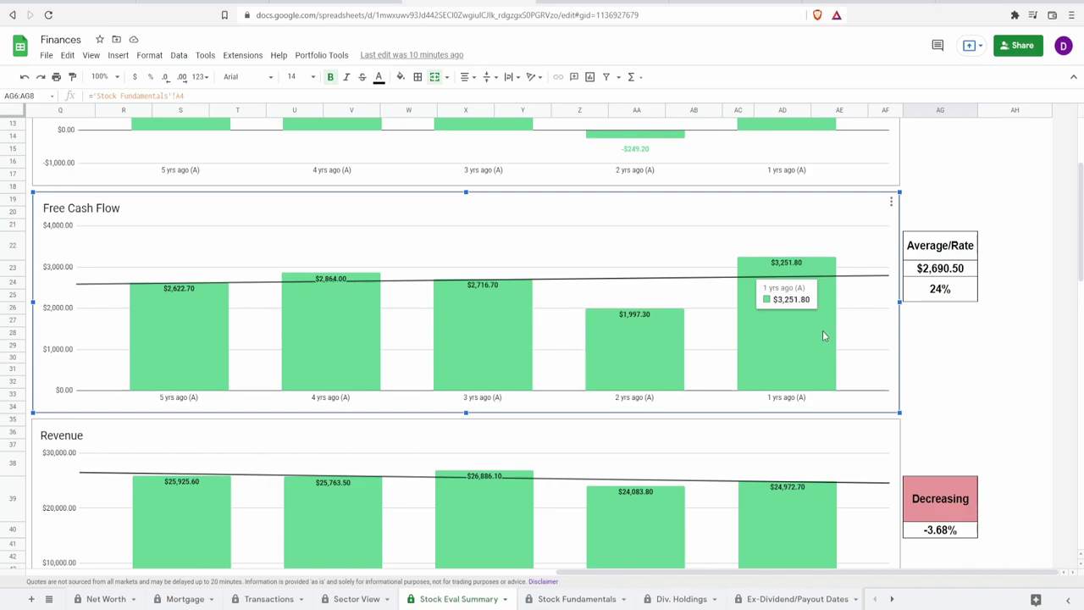
{"action": "left_click", "coordinate": [935, 298]}
{"action": "left_click", "coordinate": [924, 273]}
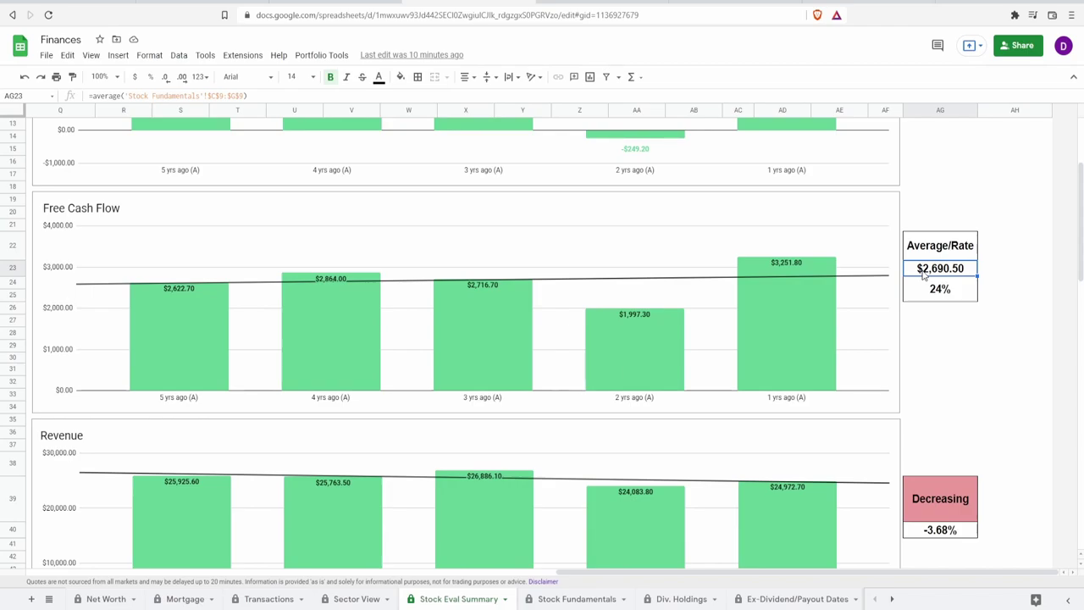
{"action": "left_click", "coordinate": [453, 232]}
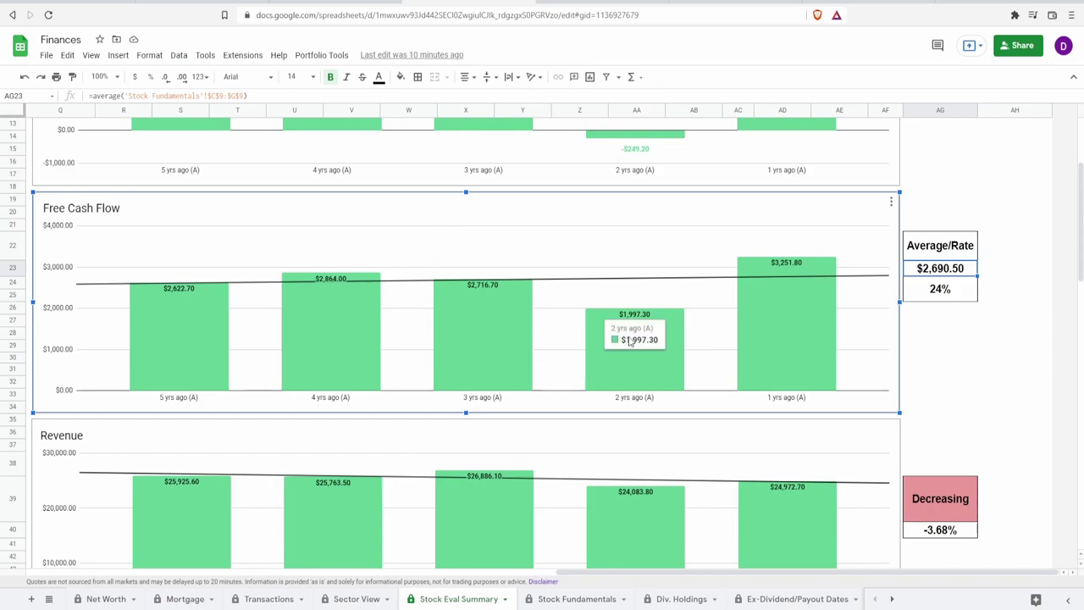
{"action": "mouse_move", "coordinate": [613, 354]}
{"action": "mouse_move", "coordinate": [797, 367]}
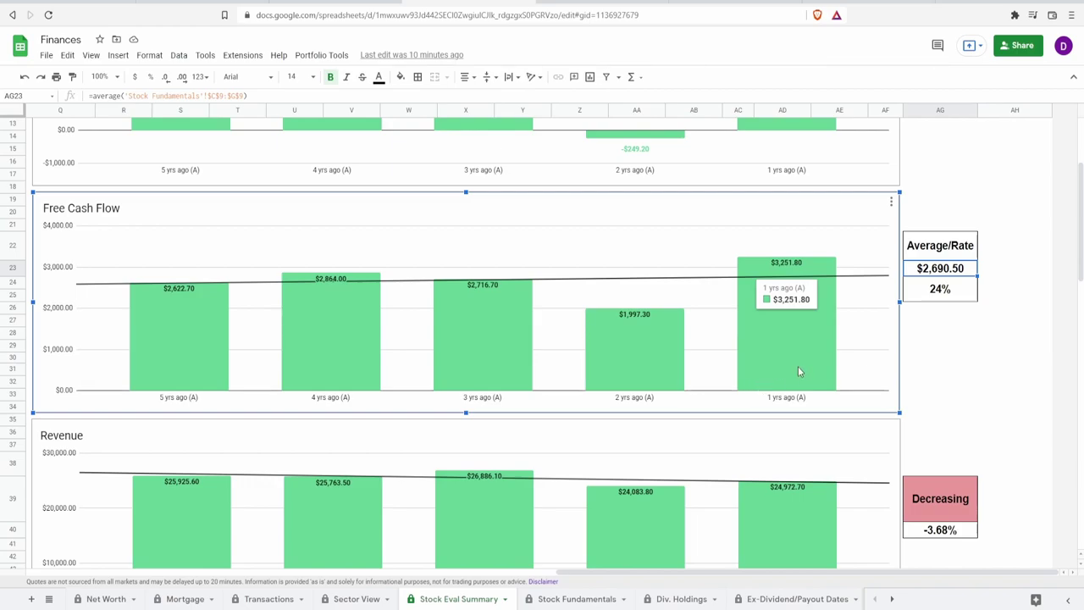
Examine the Revenue chart's yearly bars and the five-year revenue rate of change beside it
{"action": "scroll", "coordinate": [745, 321], "scroll_direction": "down", "scroll_amount": 5}
{"action": "left_click", "coordinate": [701, 278]}
{"action": "mouse_move", "coordinate": [146, 306]}
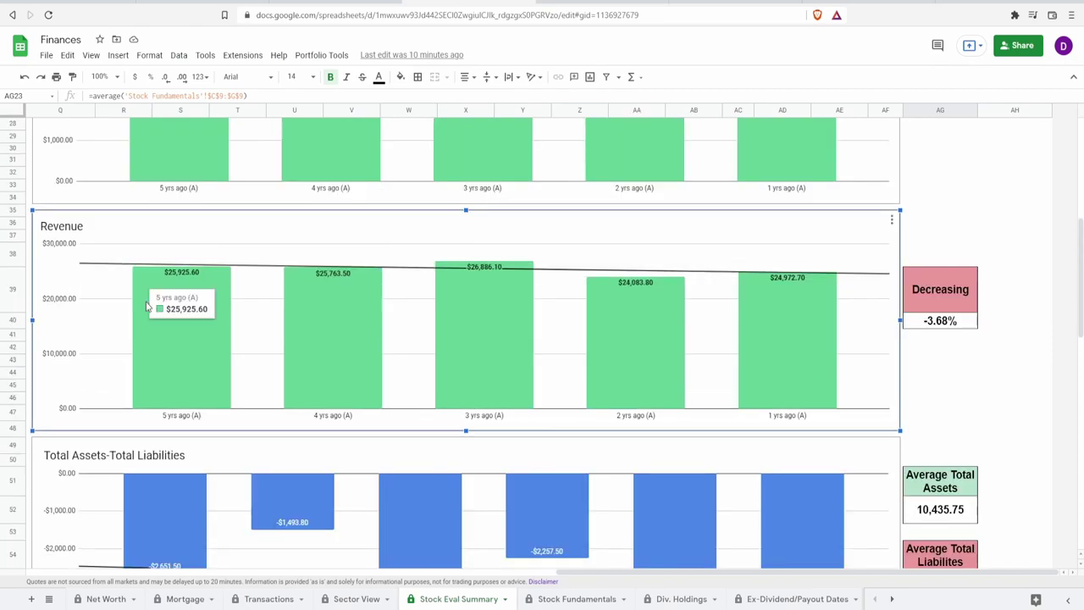
{"action": "mouse_move", "coordinate": [804, 356]}
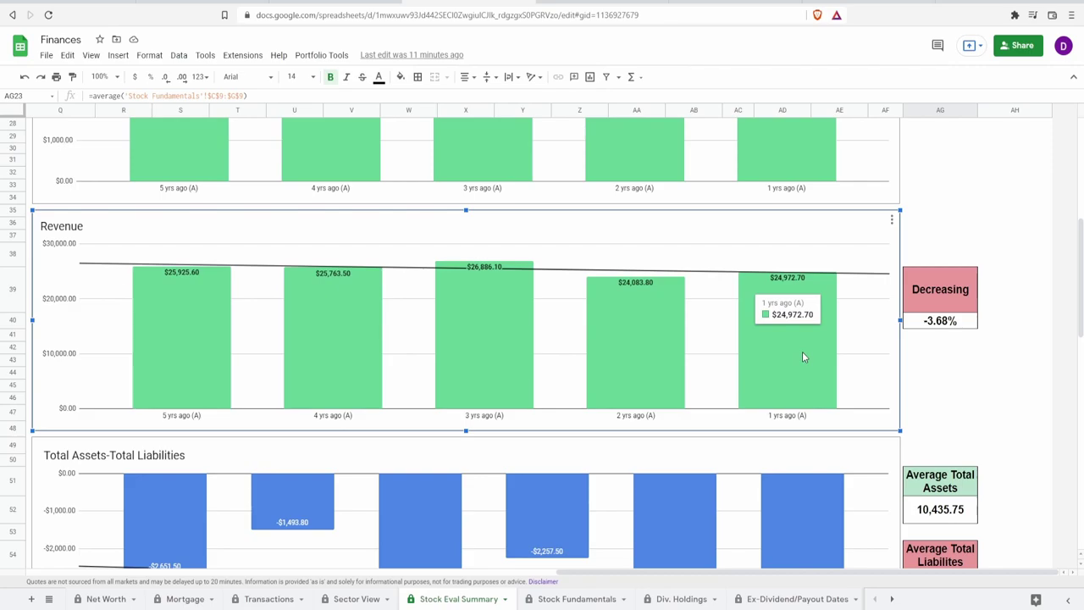
{"action": "left_click", "coordinate": [938, 326]}
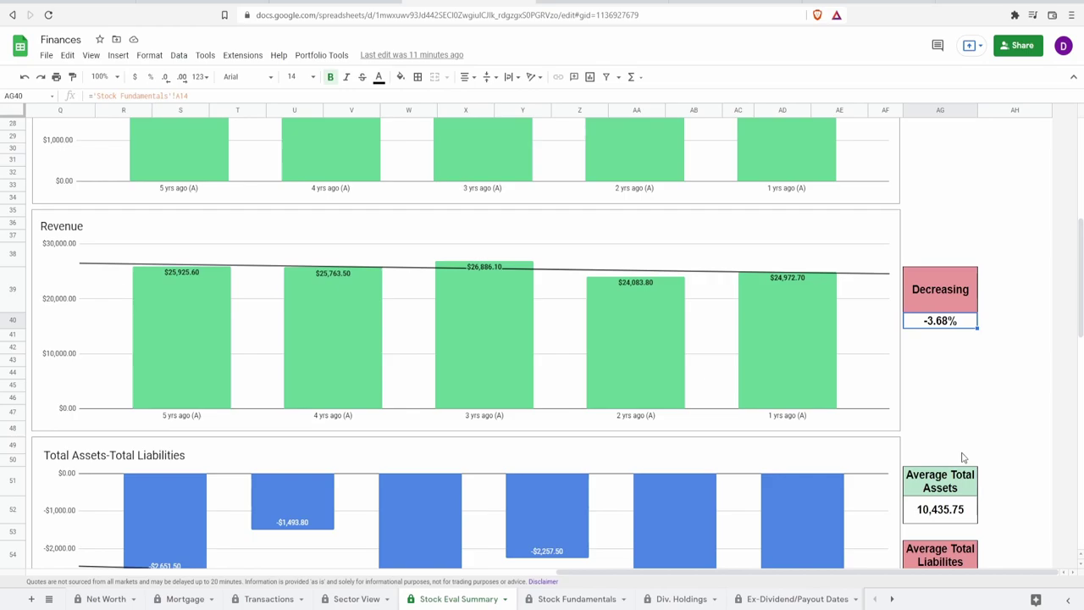
{"action": "left_click", "coordinate": [488, 327]}
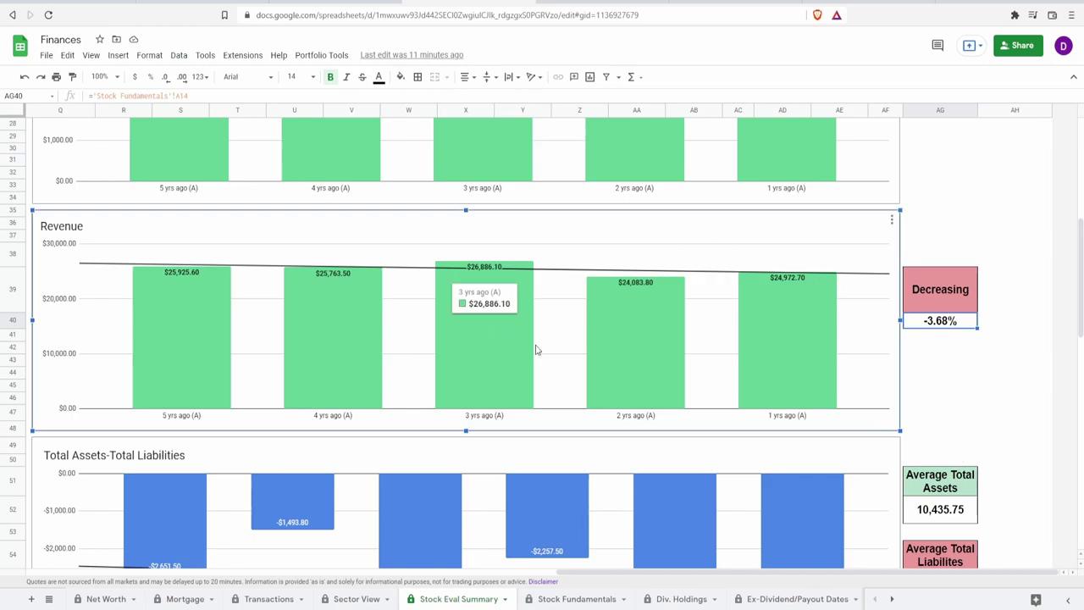
{"action": "mouse_move", "coordinate": [522, 324]}
{"action": "mouse_move", "coordinate": [595, 343]}
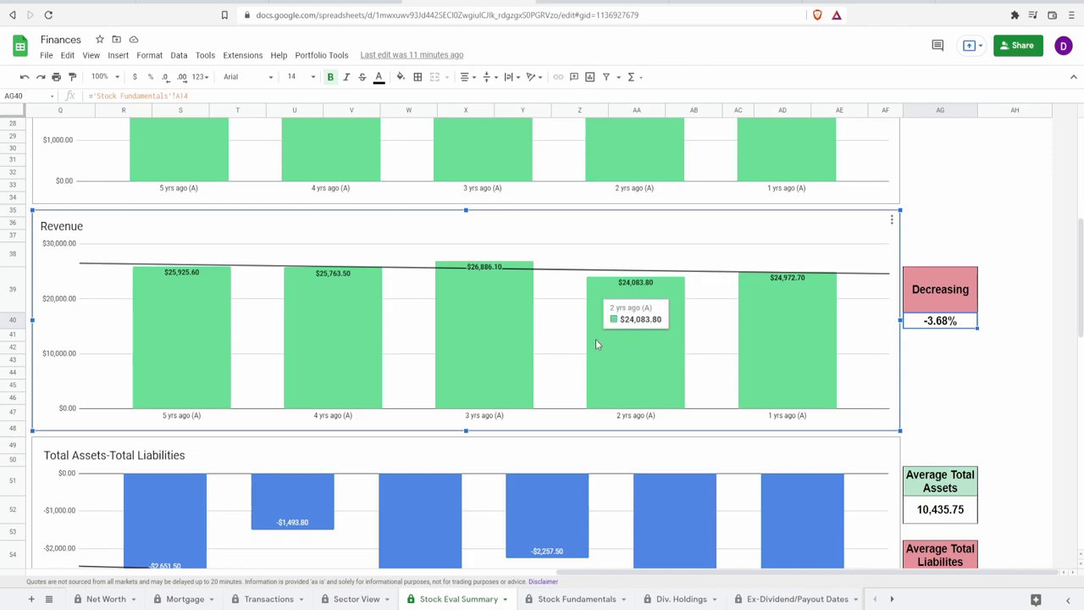
{"action": "mouse_move", "coordinate": [772, 321]}
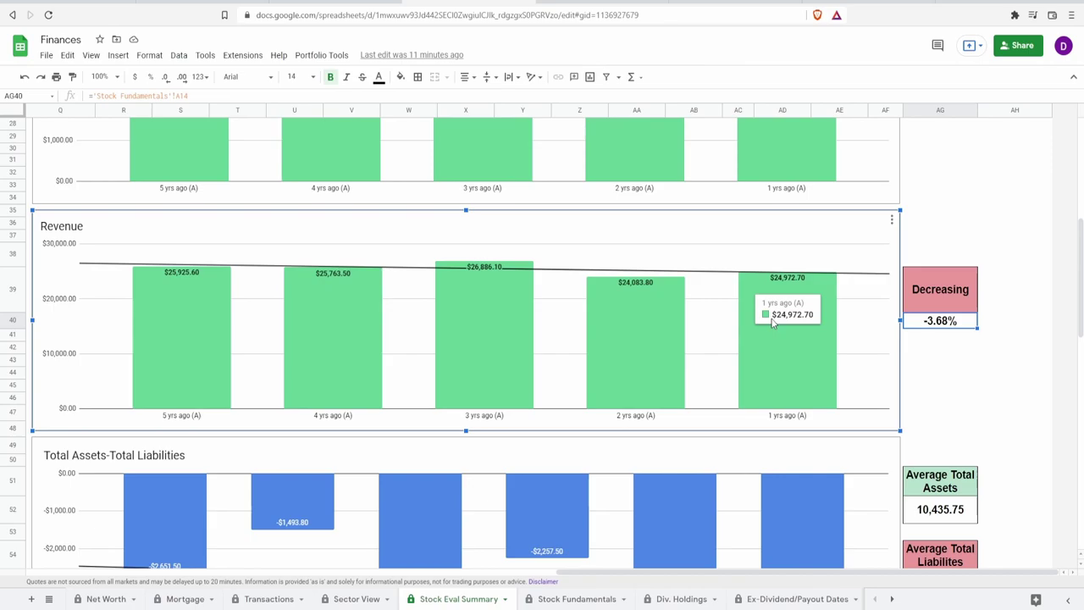
Review the Total Assets-Total Liabilities chart with the average total assets, average total liabilities and difference cells beside it
{"action": "scroll", "coordinate": [772, 322], "scroll_direction": "down", "scroll_amount": 3}
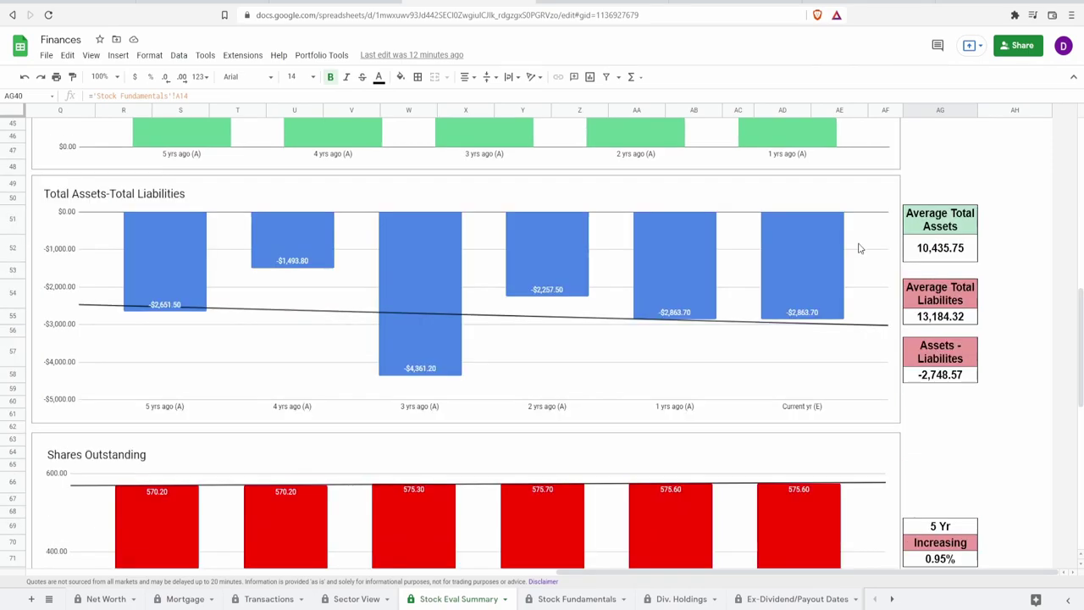
{"action": "left_click", "coordinate": [496, 335]}
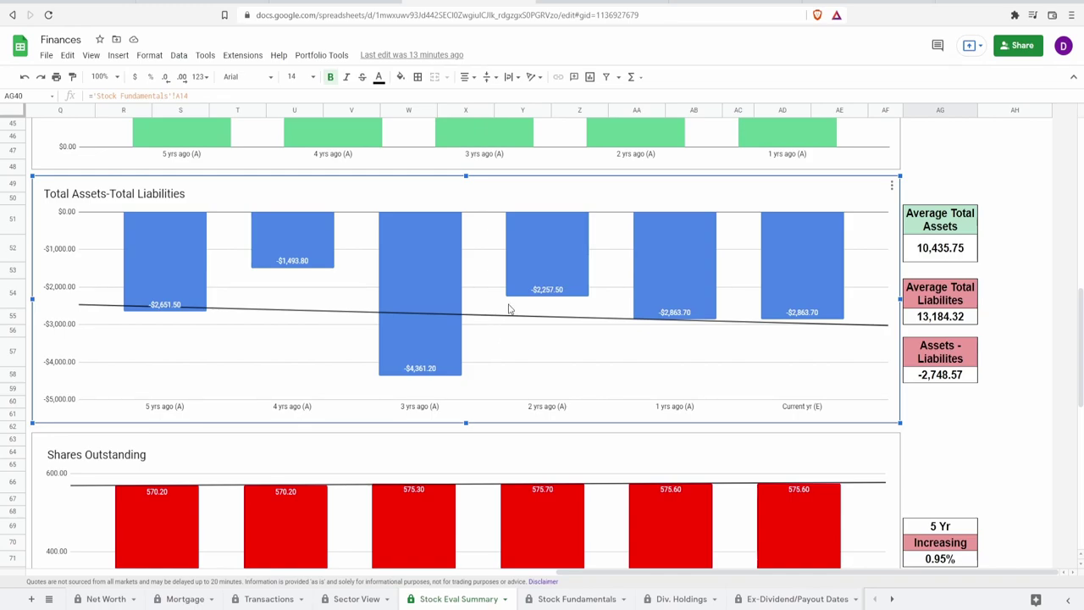
{"action": "mouse_move", "coordinate": [528, 287]}
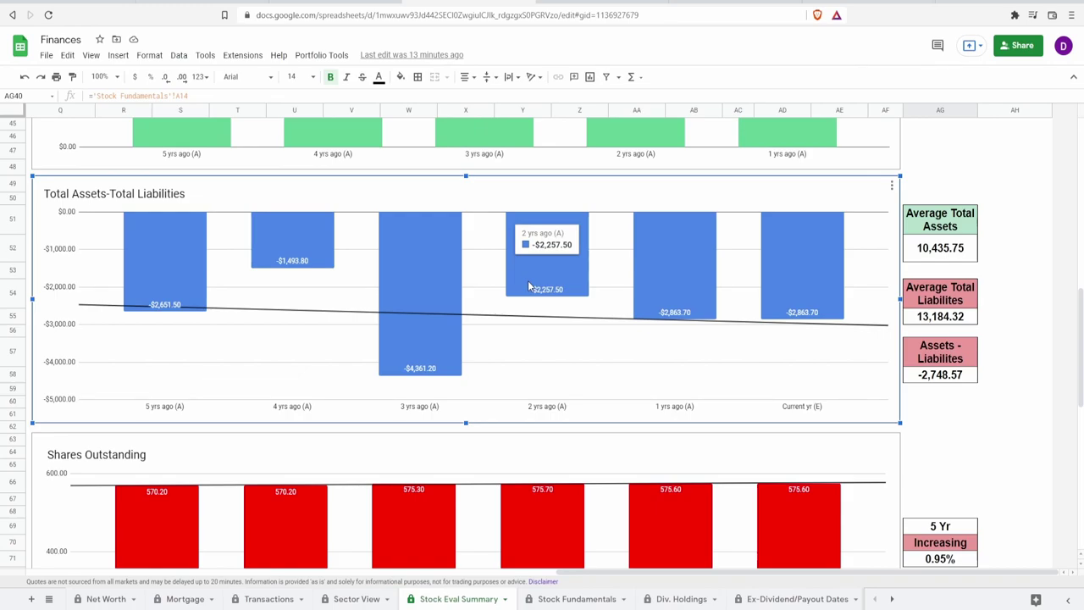
{"action": "mouse_move", "coordinate": [784, 294]}
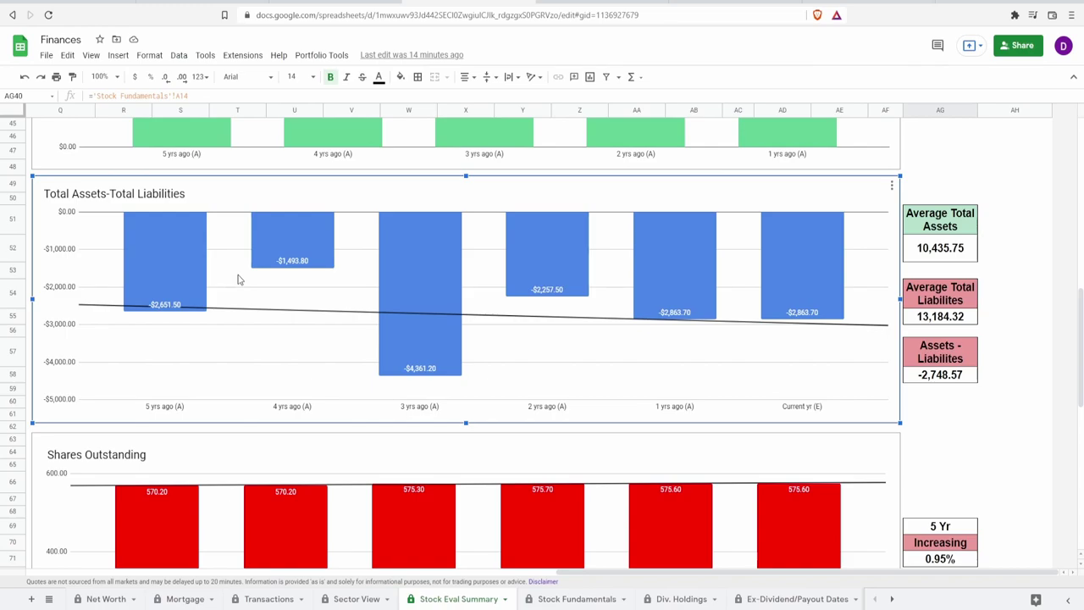
{"action": "left_click", "coordinate": [975, 251]}
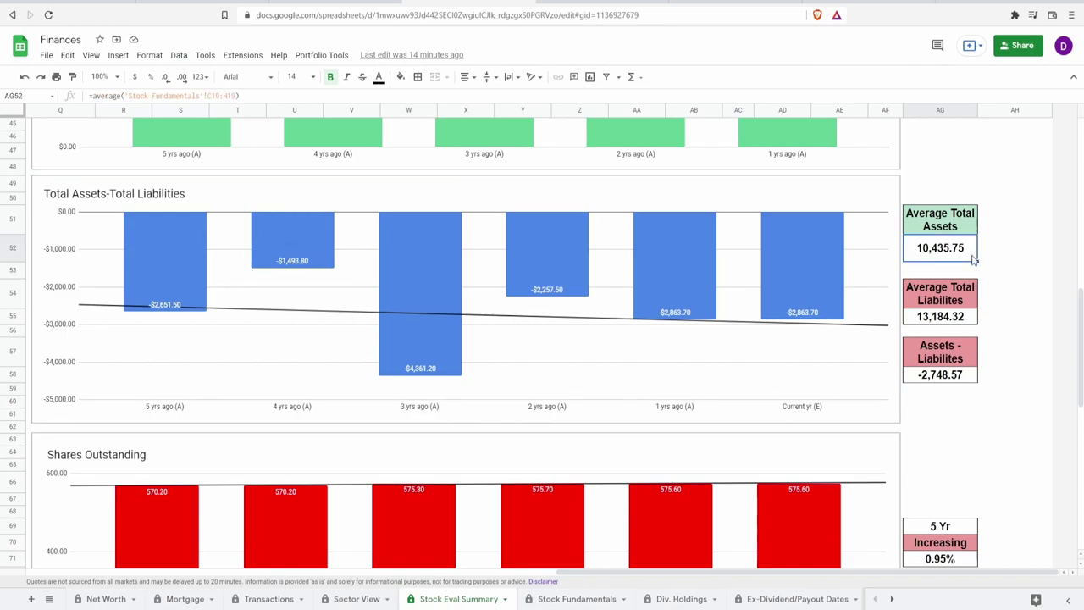
{"action": "left_click", "coordinate": [965, 323]}
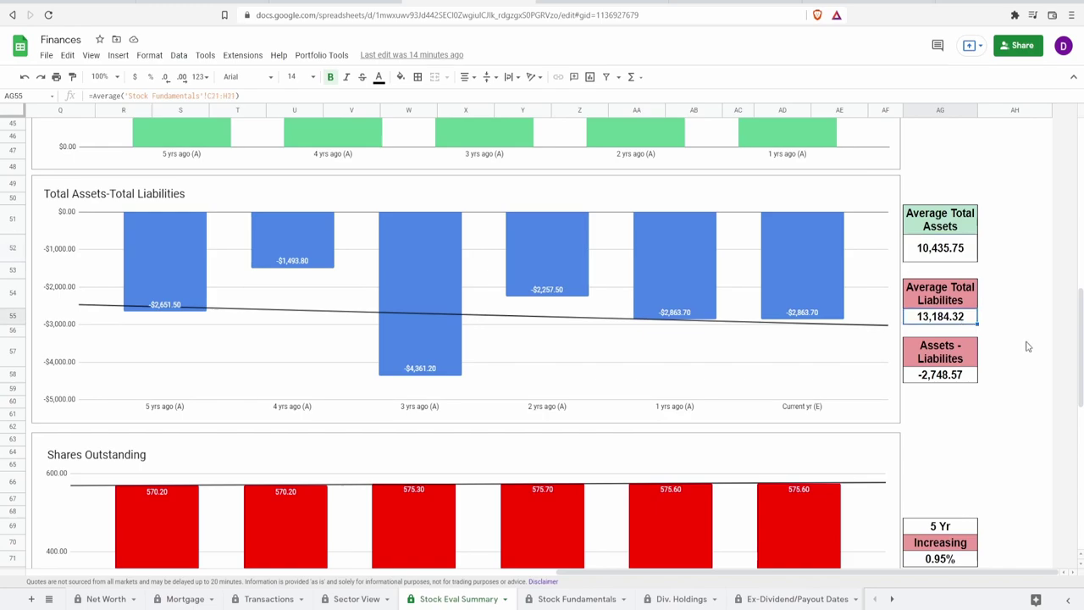
{"action": "left_click", "coordinate": [972, 383]}
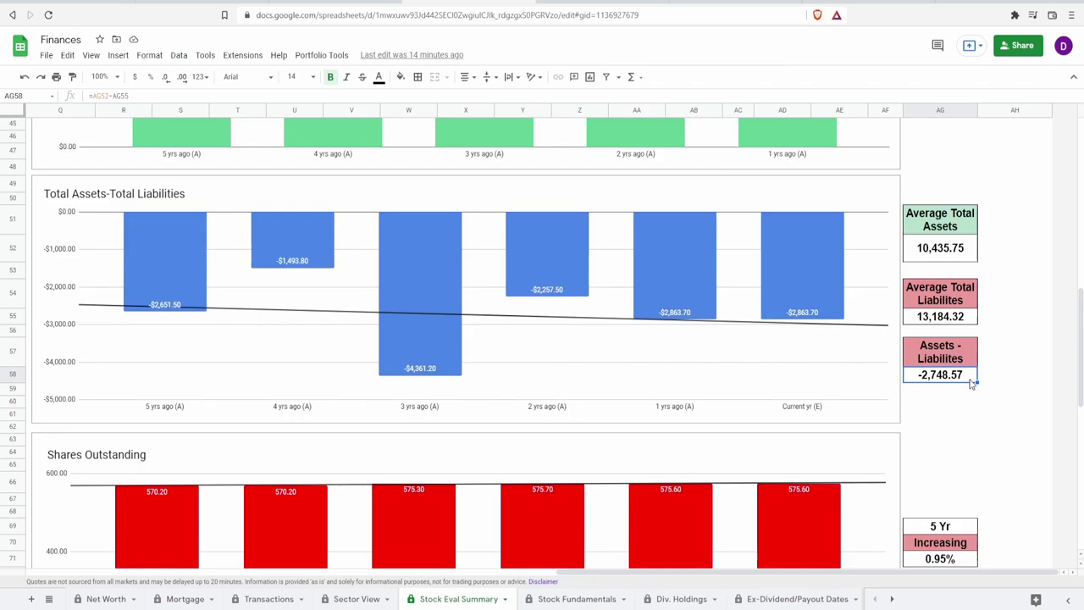
Review the Shares Outstanding chart's yearly bars with the five-year and previous-to-current change cells beside it
{"action": "scroll", "coordinate": [965, 350], "scroll_direction": "down", "scroll_amount": 3}
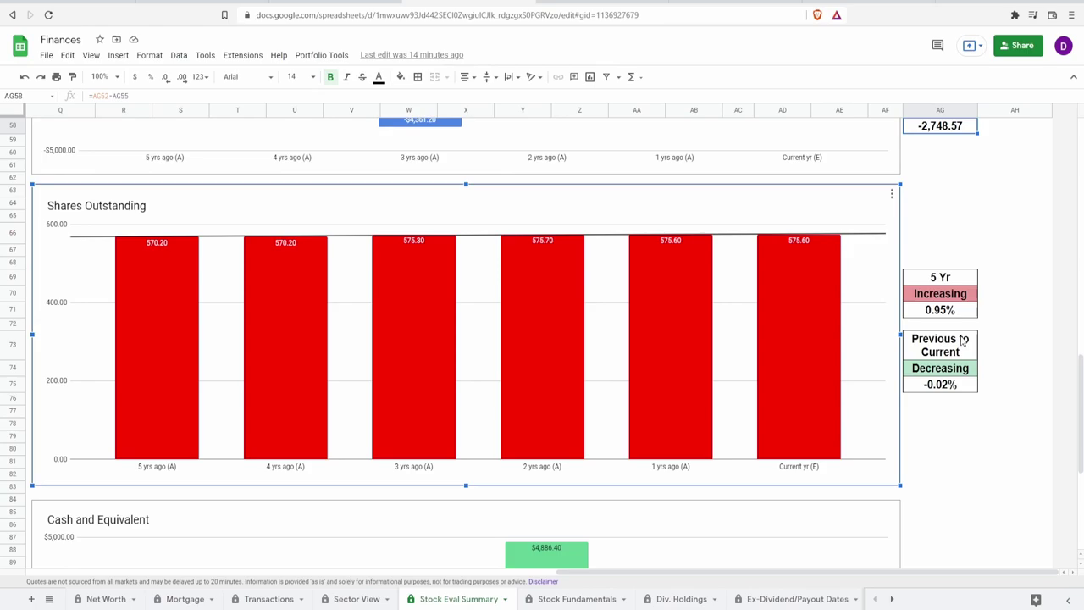
{"action": "left_click", "coordinate": [929, 312]}
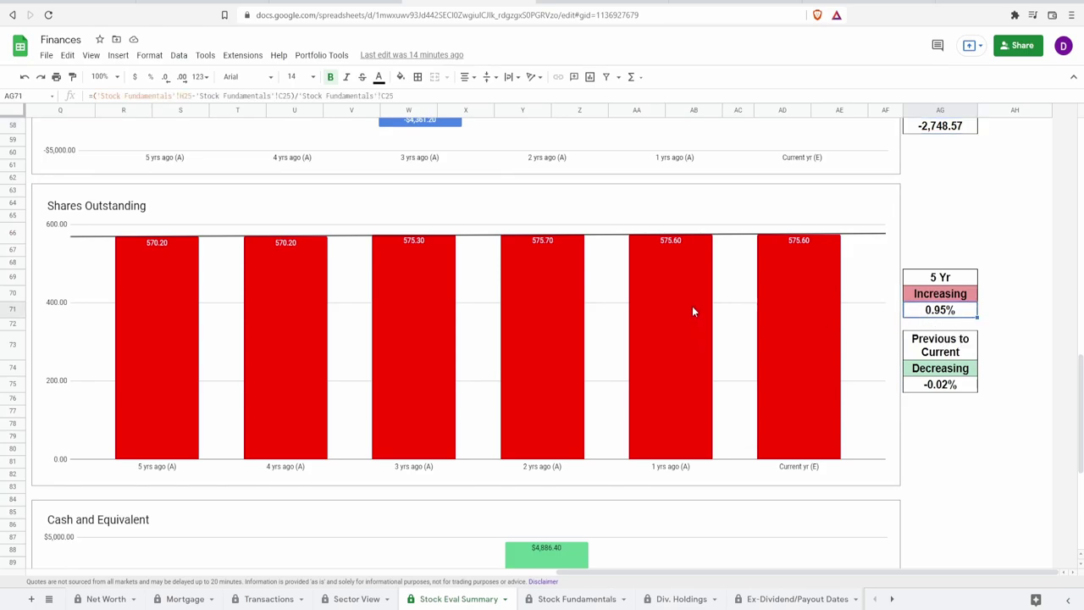
{"action": "left_click", "coordinate": [149, 295]}
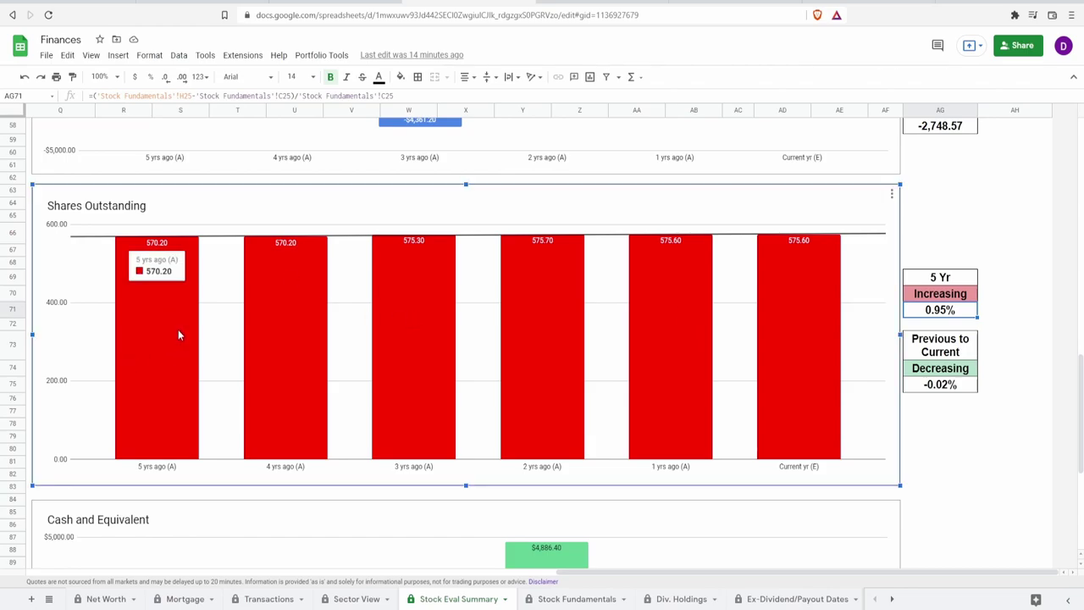
{"action": "mouse_move", "coordinate": [795, 403]}
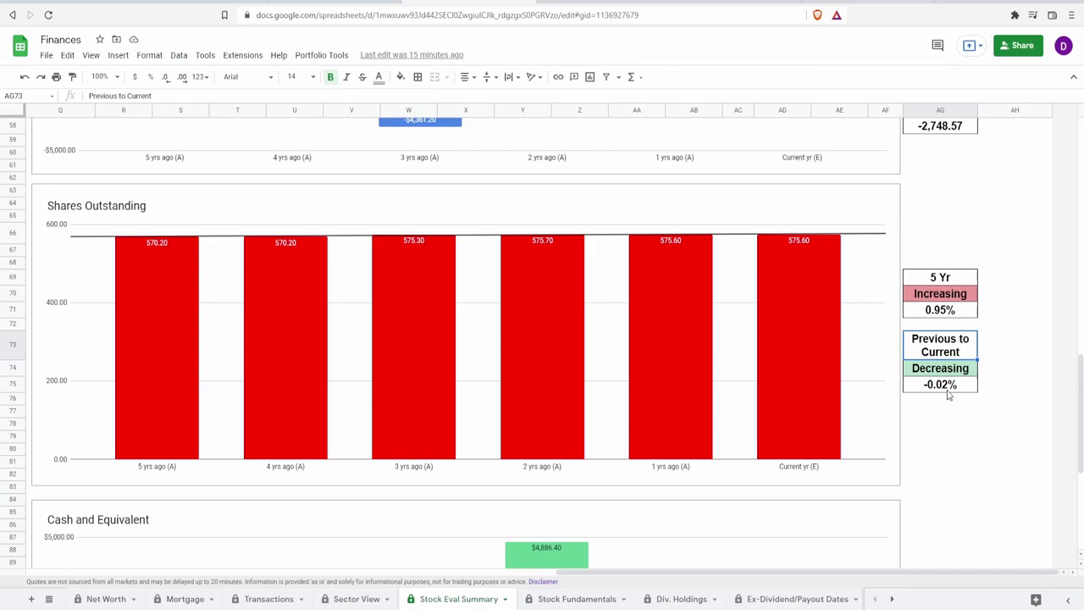
Review the Cash and Equivalent chart's current-year bar and the Average Cash cell beside it
{"action": "scroll", "coordinate": [948, 394], "scroll_direction": "down", "scroll_amount": 3}
{"action": "left_click", "coordinate": [809, 409]}
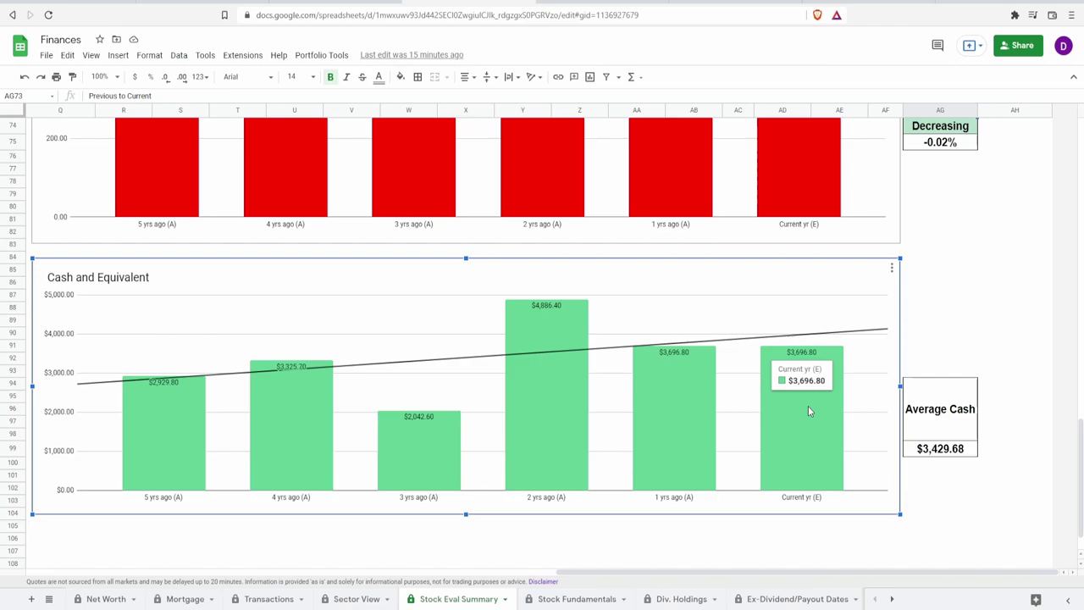
{"action": "left_click", "coordinate": [937, 450]}
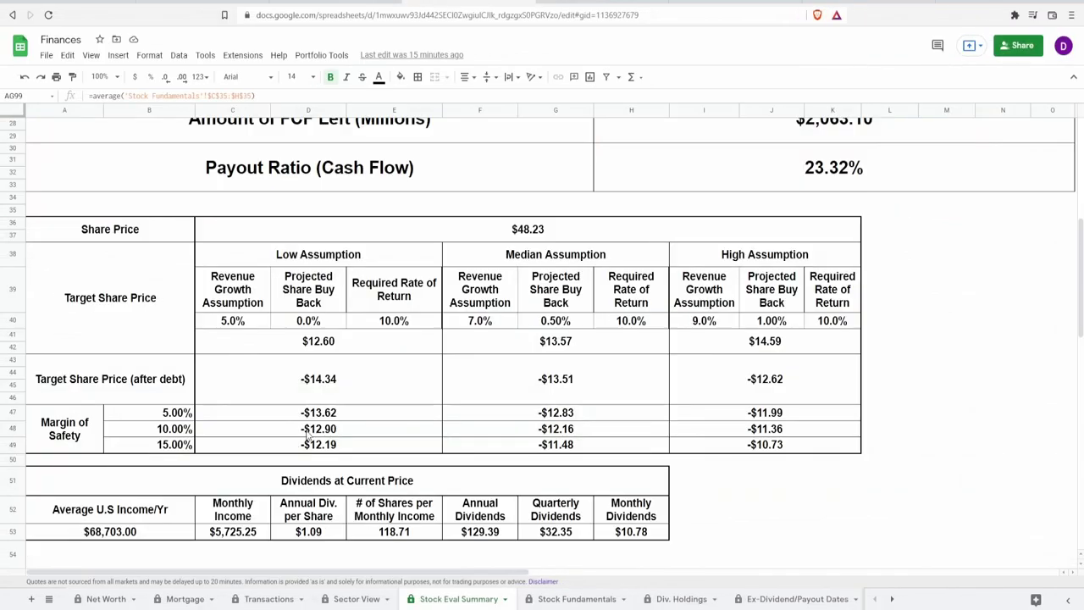
Examine the target share price table's low-assumption inputs and the after-debt target prices across all three assumptions
{"action": "left_click", "coordinate": [305, 291]}
{"action": "left_click", "coordinate": [396, 292]}
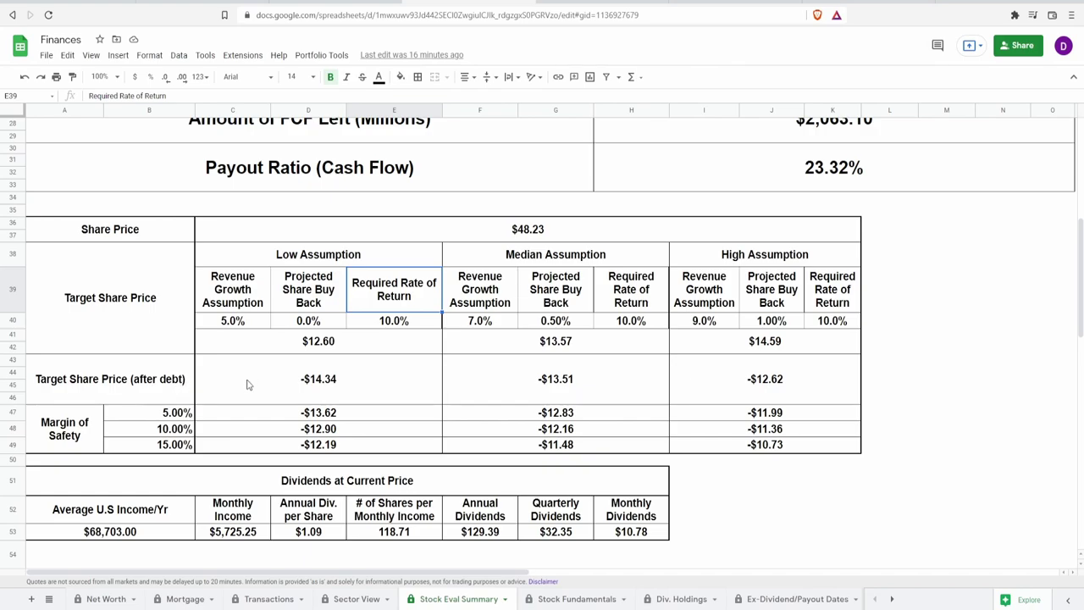
{"action": "left_click_drag", "start_coordinate": [136, 379], "coordinate": [735, 379]}
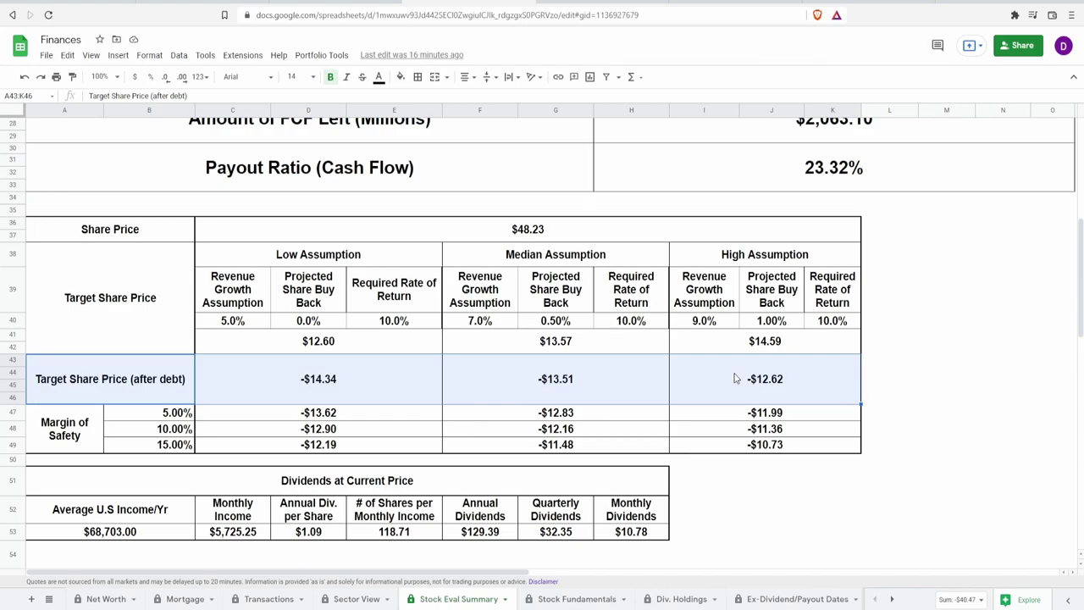
{"action": "left_click_drag", "start_coordinate": [762, 350], "coordinate": [234, 322]}
{"action": "left_click", "coordinate": [254, 379]}
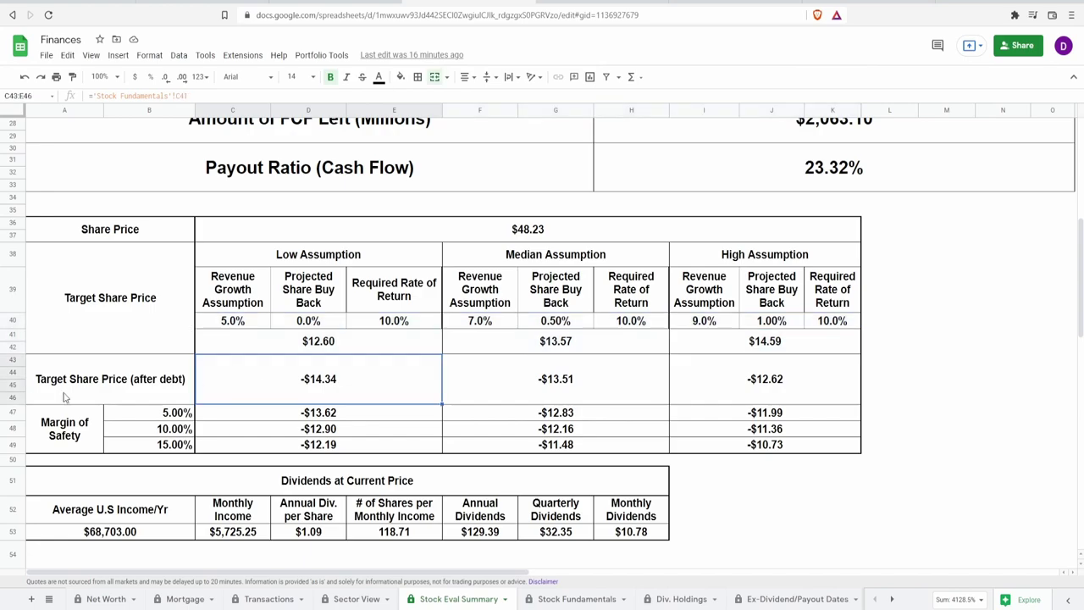
{"action": "left_click_drag", "start_coordinate": [48, 387], "coordinate": [748, 386]}
{"action": "left_click", "coordinate": [265, 399]}
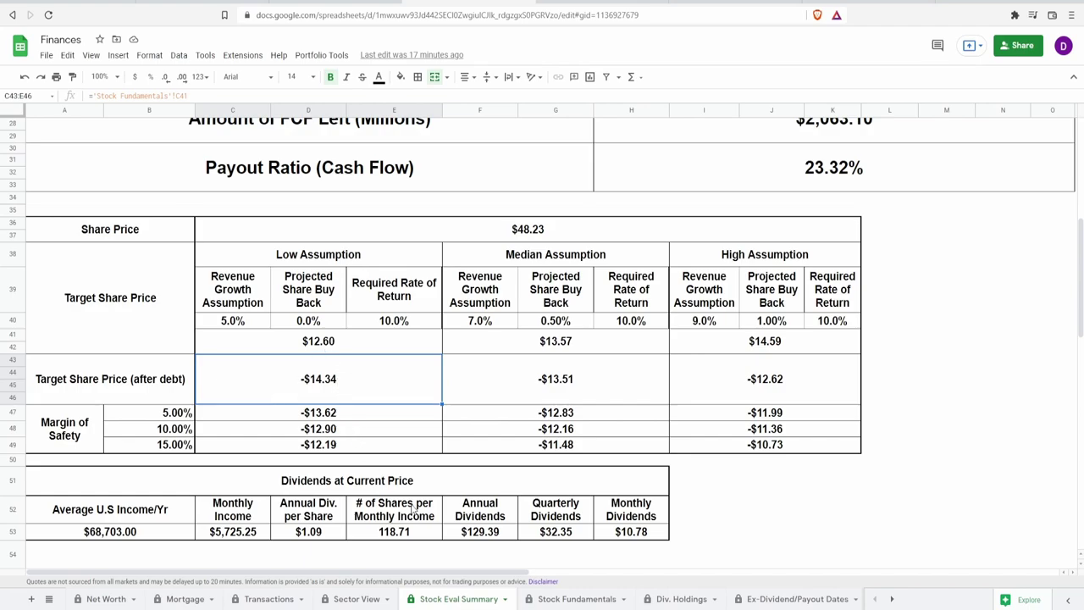
On the Stock Fundamentals sheet, overwrite the FCFE/Net Income ratio for 2 yrs ago with 0%
{"action": "left_click", "coordinate": [565, 599]}
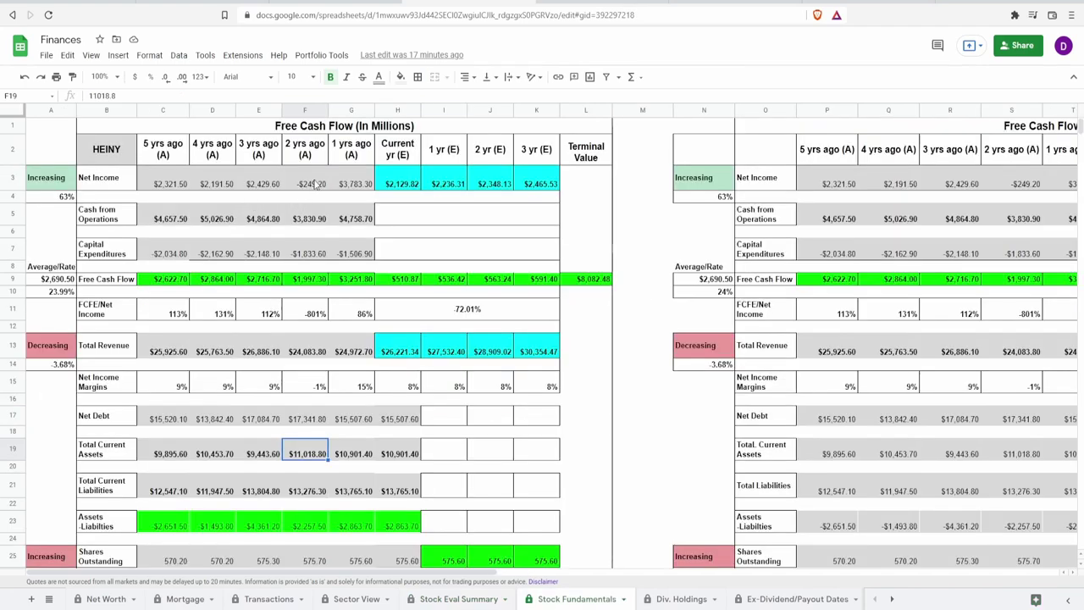
{"action": "left_click", "coordinate": [298, 307]}
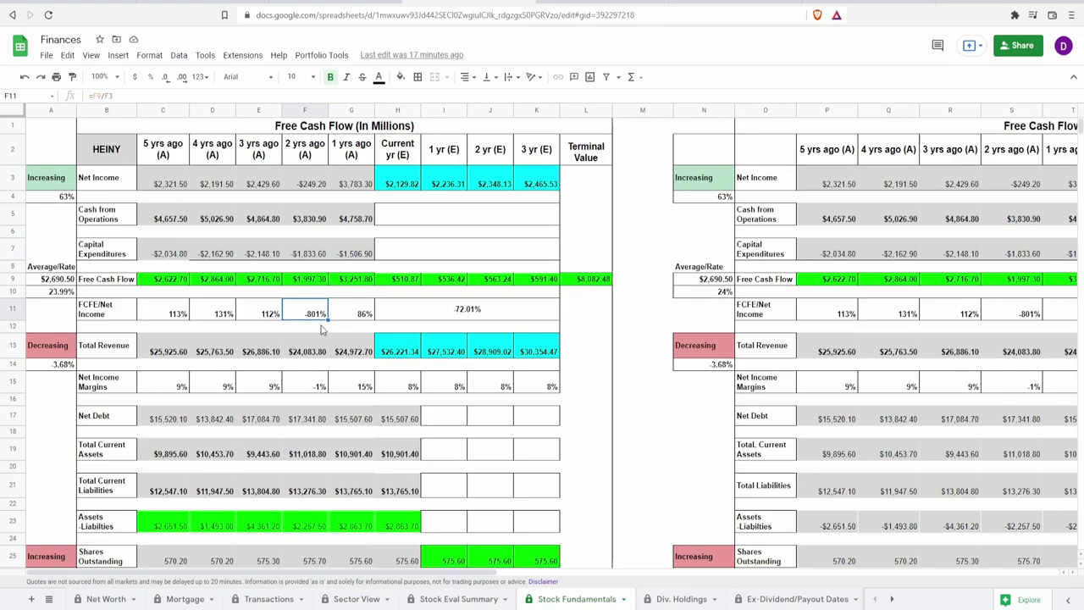
{"action": "type", "text": "0"}
{"action": "key", "text": "Return"}
{"action": "key", "text": "Up"}
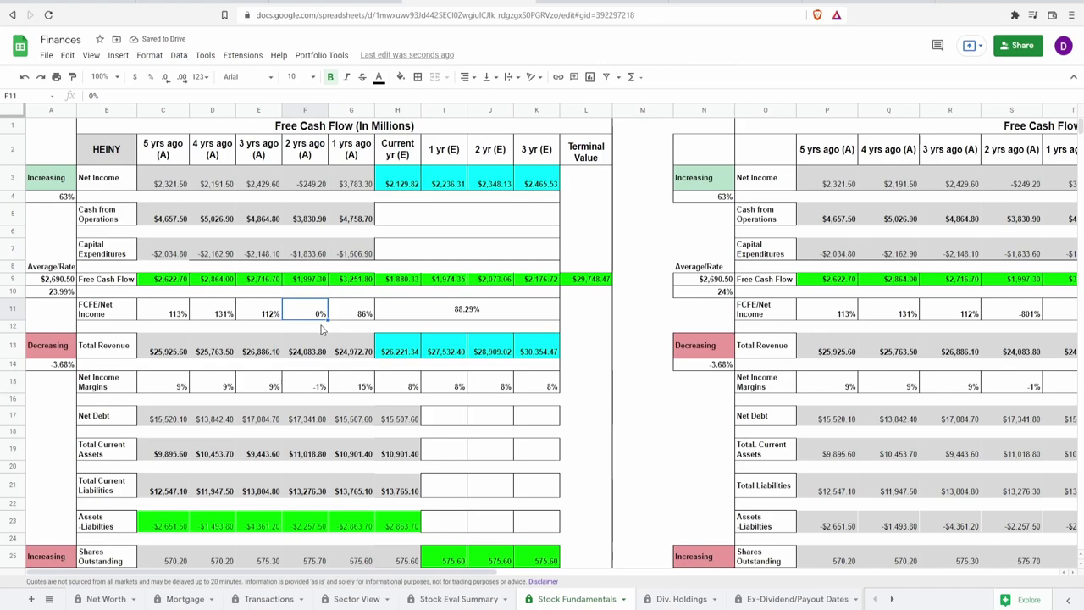
Return to the Stock Eval Summary sheet and review the target share price before debt under the low, median and high assumptions
{"action": "key", "text": "ctrl+shift+Page_Up"}
{"action": "left_click", "coordinate": [320, 341]}
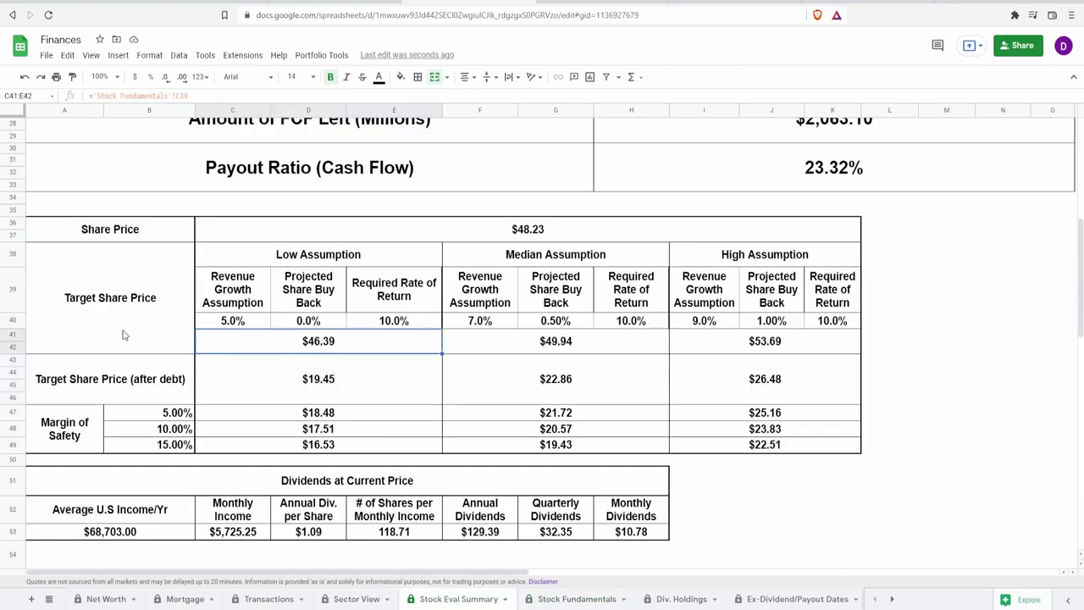
{"action": "left_click", "coordinate": [242, 297]}
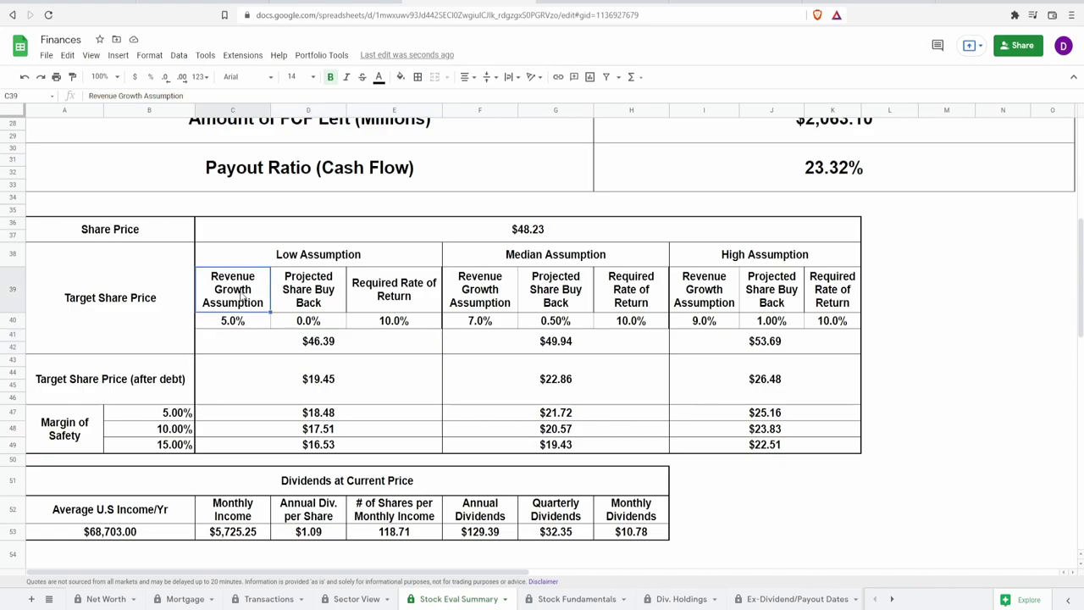
{"action": "left_click", "coordinate": [295, 347]}
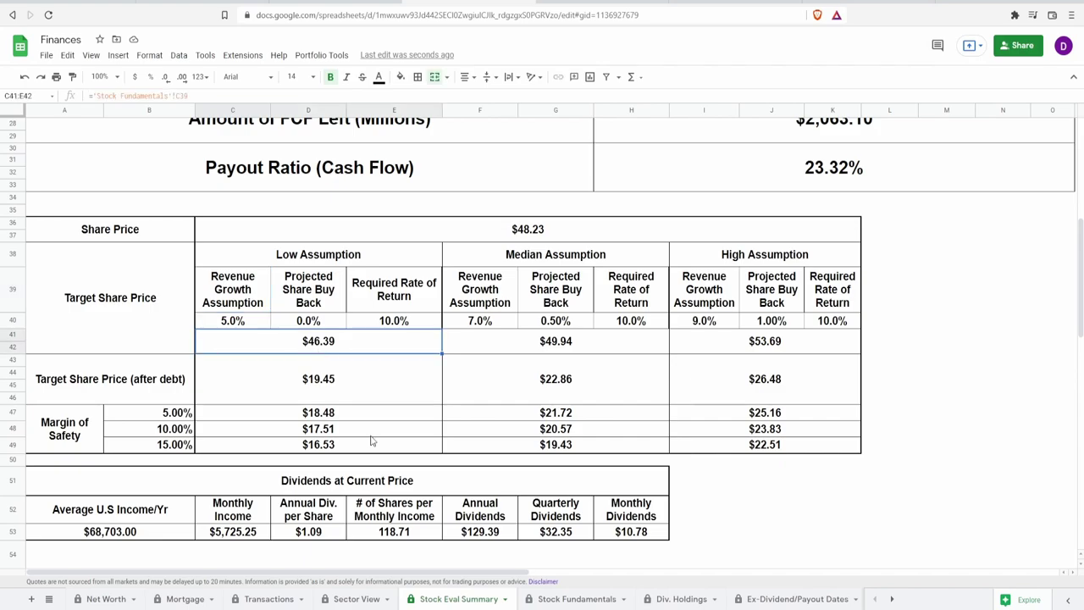
{"action": "left_click", "coordinate": [500, 354]}
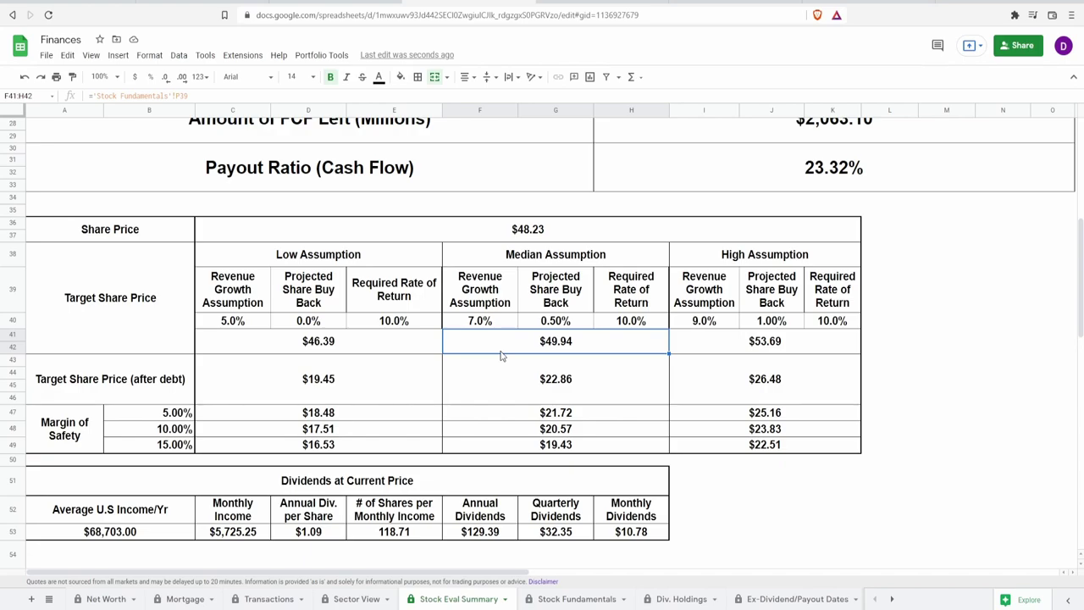
{"action": "left_click", "coordinate": [807, 340]}
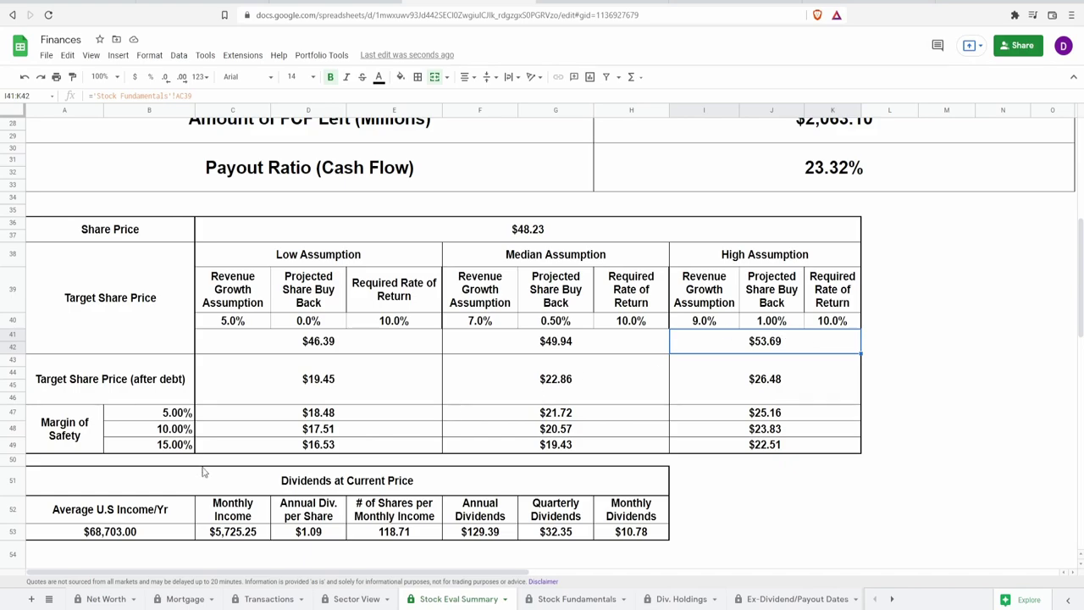
Review the Target Share Price (after debt) row for the low, median and high assumptions
{"action": "left_click_drag", "start_coordinate": [124, 388], "coordinate": [461, 389]}
{"action": "left_click", "coordinate": [460, 389]}
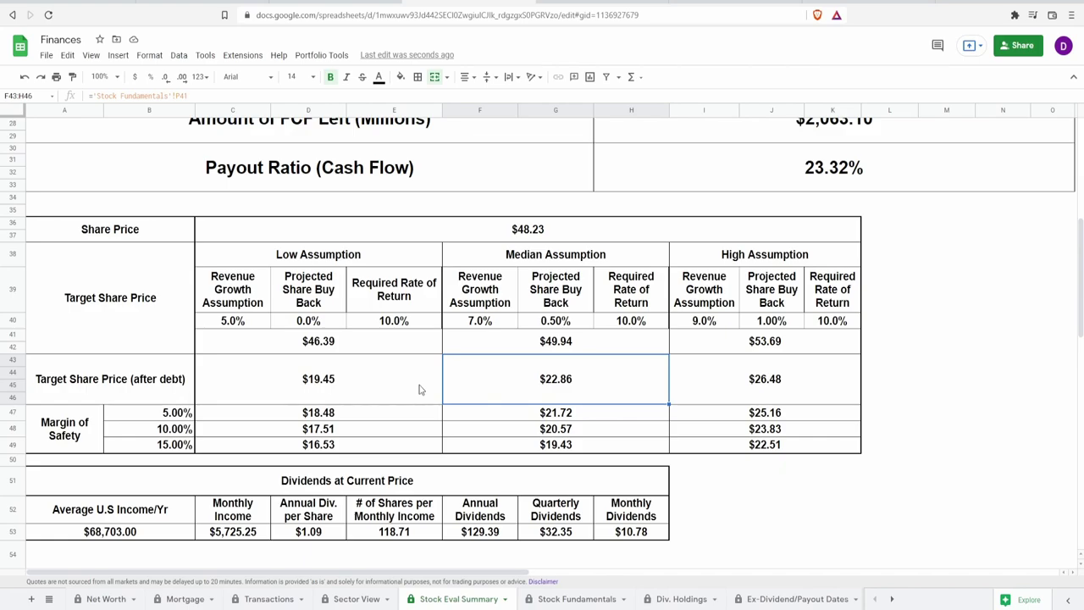
{"action": "left_click", "coordinate": [418, 391]}
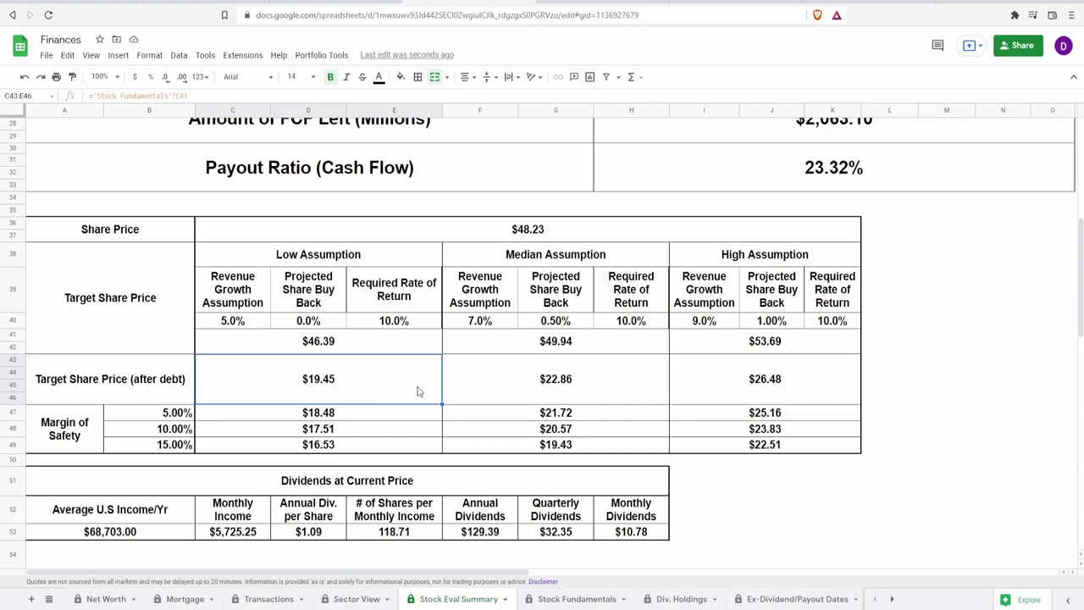
{"action": "left_click", "coordinate": [503, 373]}
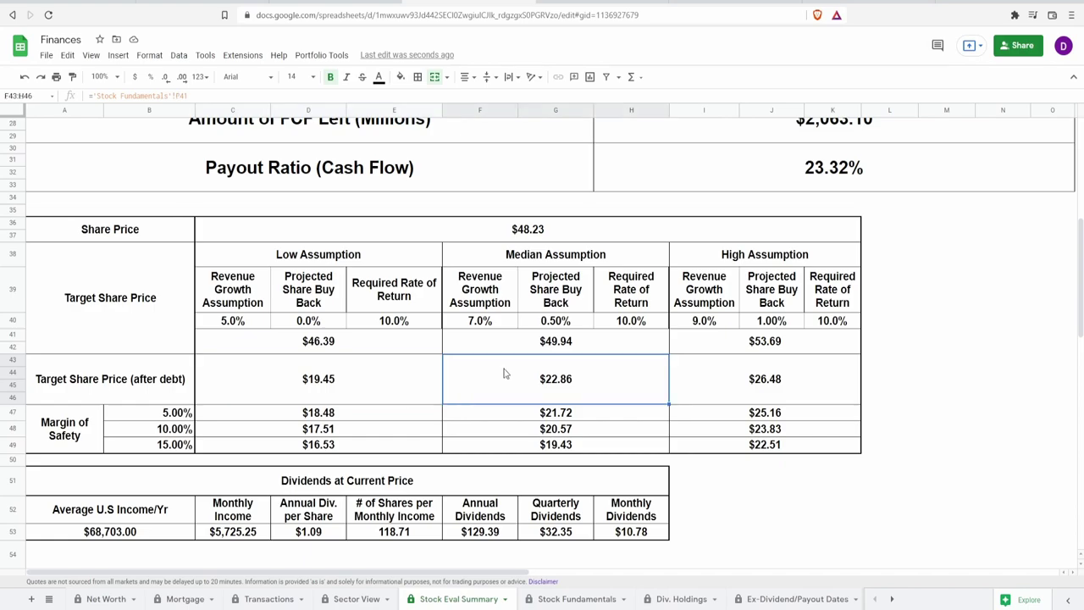
{"action": "scroll", "coordinate": [593, 372], "scroll_direction": "down", "scroll_amount": 1}
{"action": "left_click", "coordinate": [702, 370]}
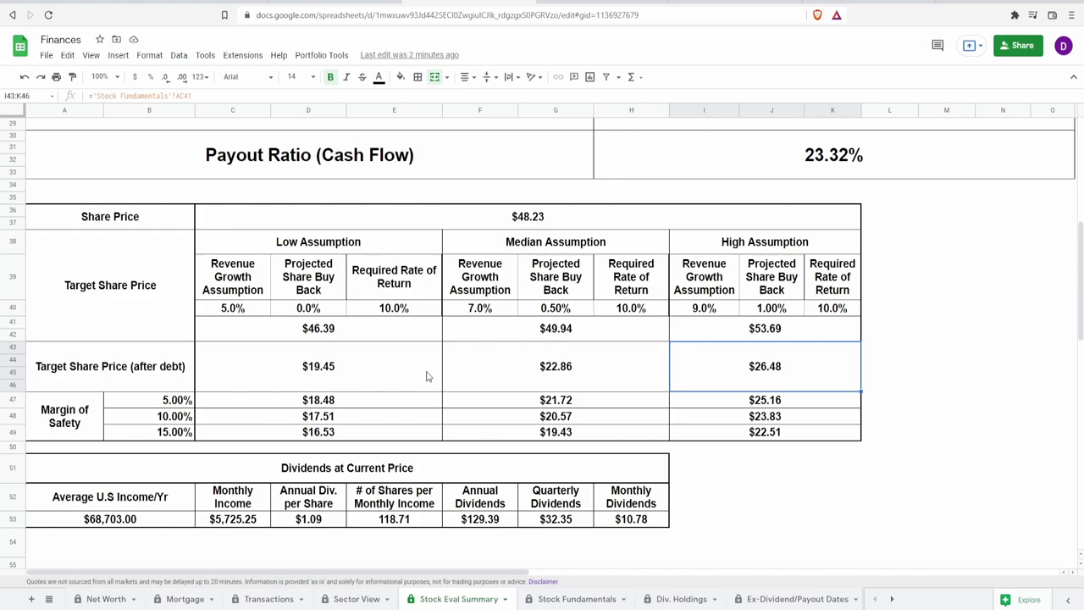
Check the 5% to 15% margin of safety prices under the low, median and high assumptions
{"action": "left_click_drag", "start_coordinate": [296, 435], "coordinate": [298, 405]}
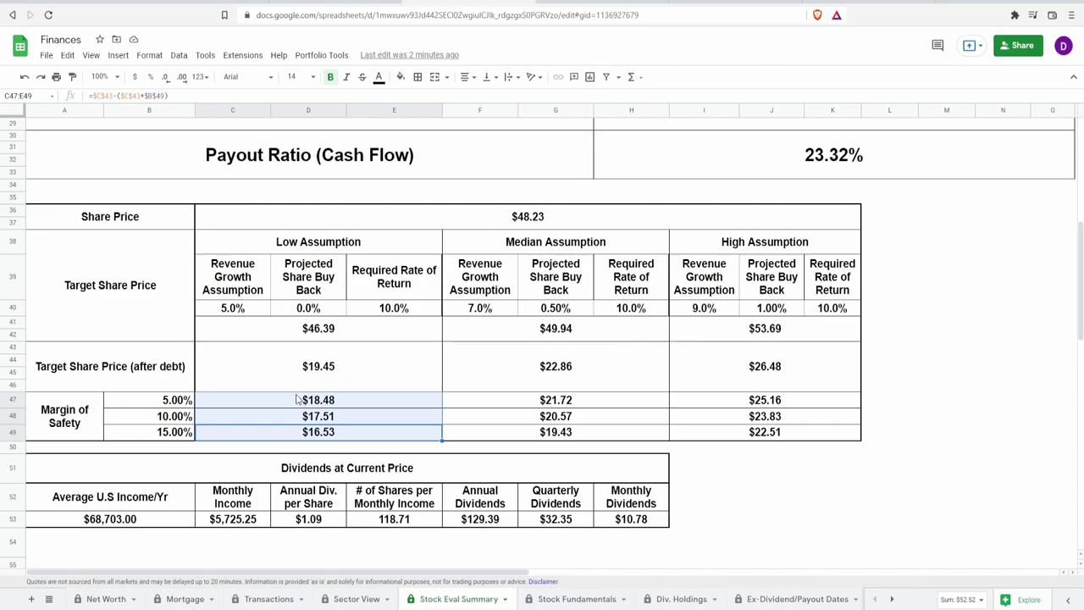
{"action": "left_click", "coordinate": [323, 435]}
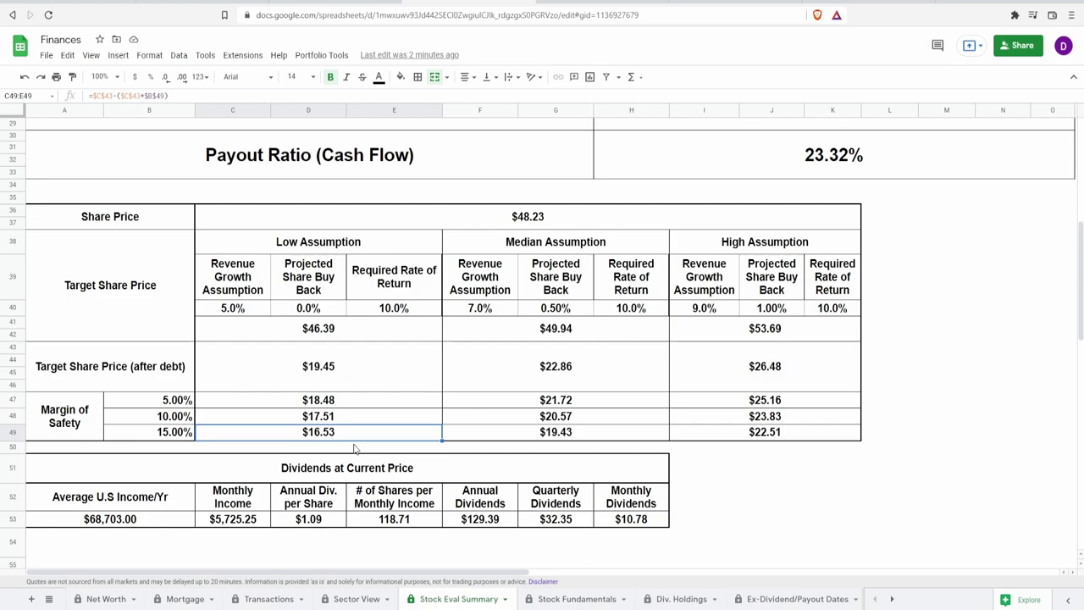
{"action": "left_click", "coordinate": [526, 435]}
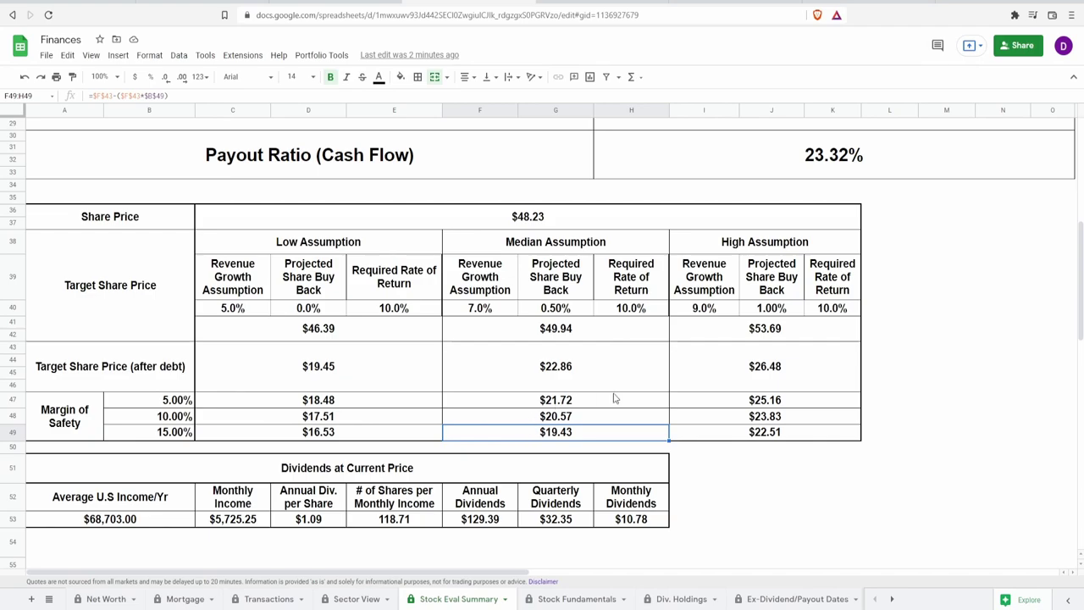
{"action": "left_click", "coordinate": [753, 442]}
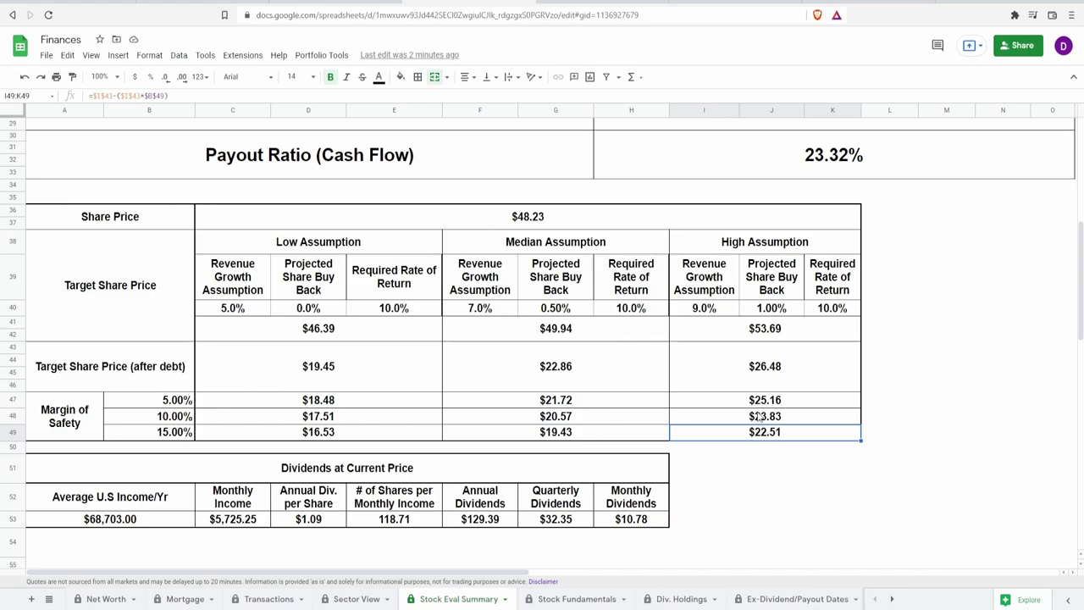
{"action": "left_click", "coordinate": [761, 404]}
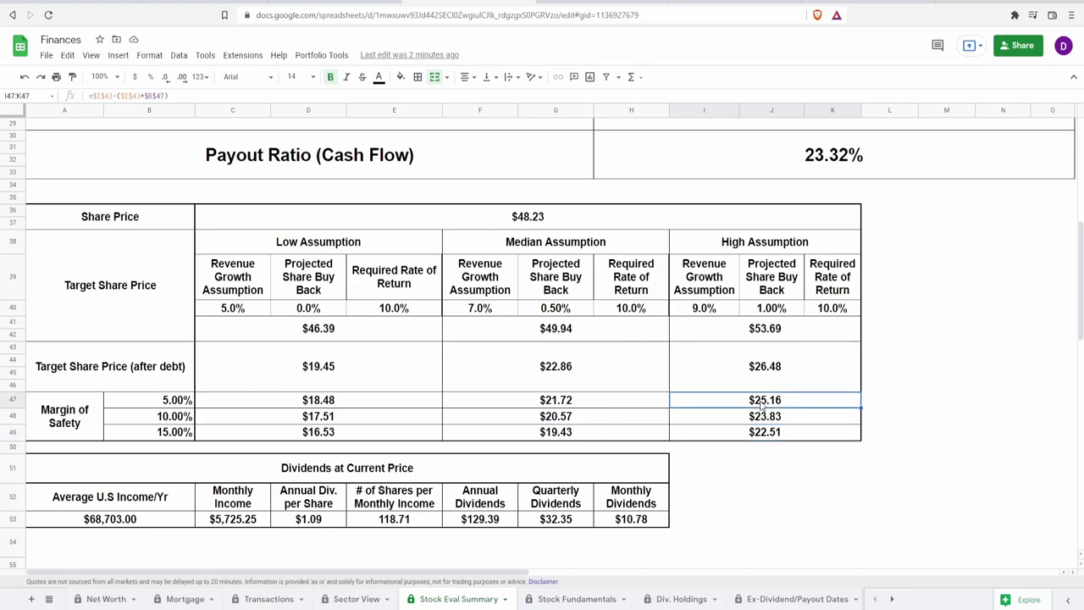
Compare the current share price with the target prices before and after debt, including the median assumption's projected share buy back
{"action": "left_click", "coordinate": [497, 220]}
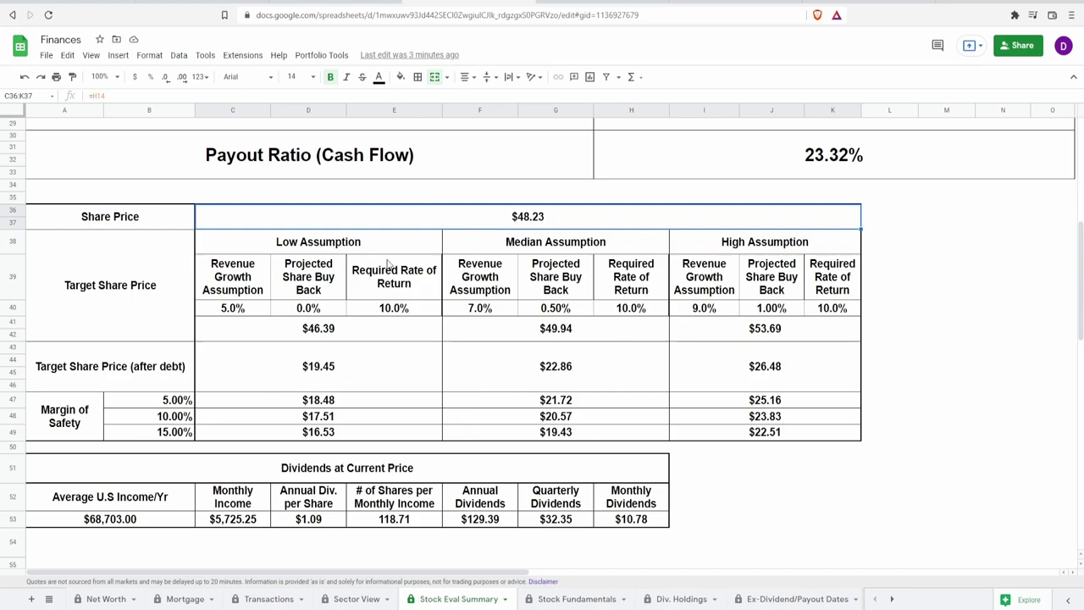
{"action": "left_click", "coordinate": [372, 338]}
{"action": "left_click_drag", "start_coordinate": [364, 360], "coordinate": [771, 374]}
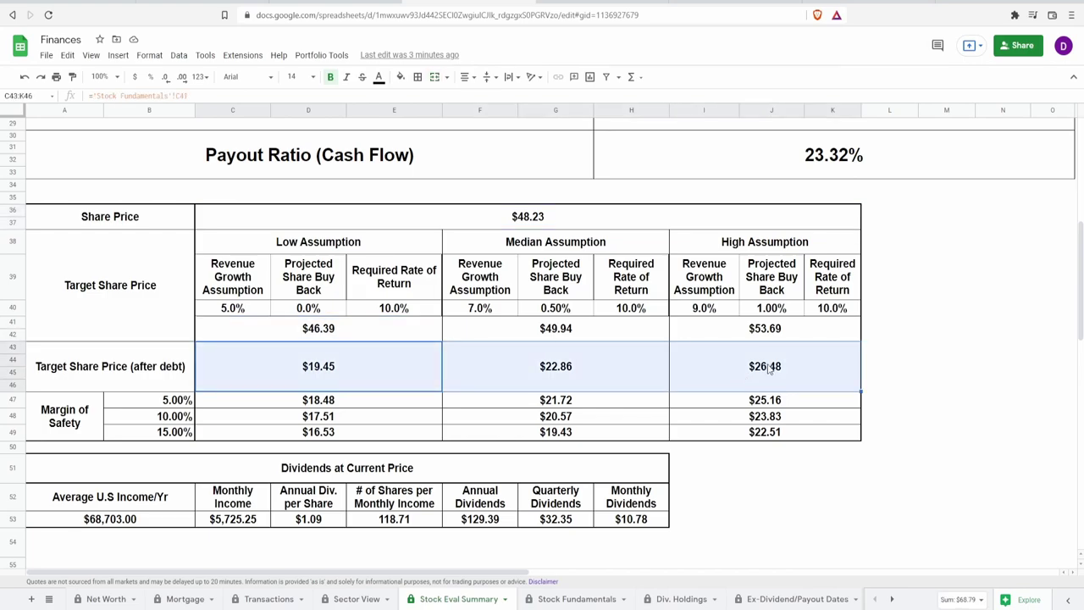
{"action": "left_click_drag", "start_coordinate": [779, 332], "coordinate": [256, 331]}
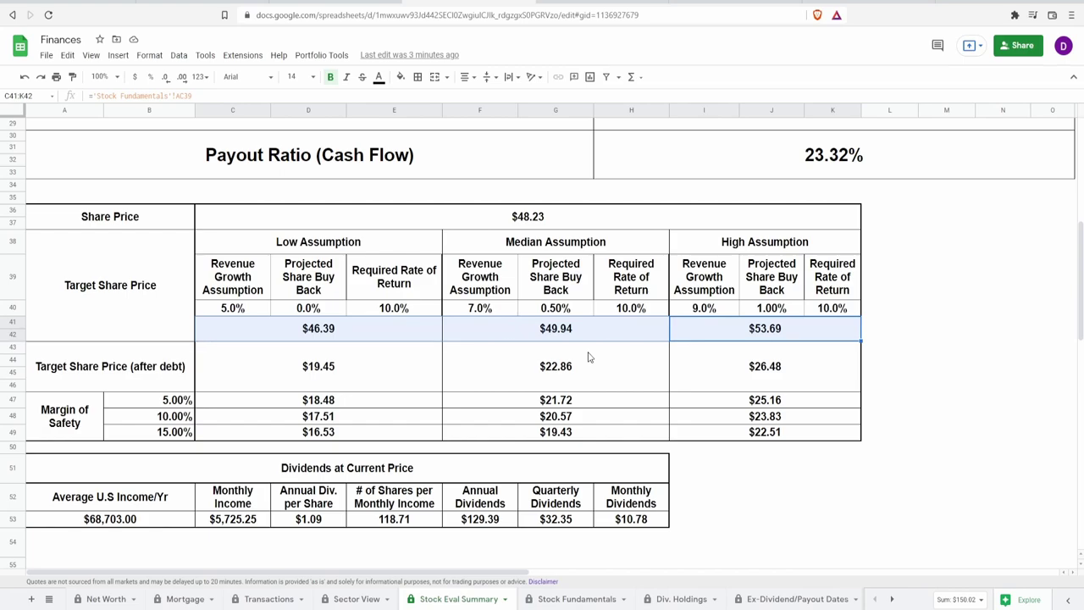
{"action": "left_click", "coordinate": [536, 325]}
{"action": "left_click", "coordinate": [544, 309]}
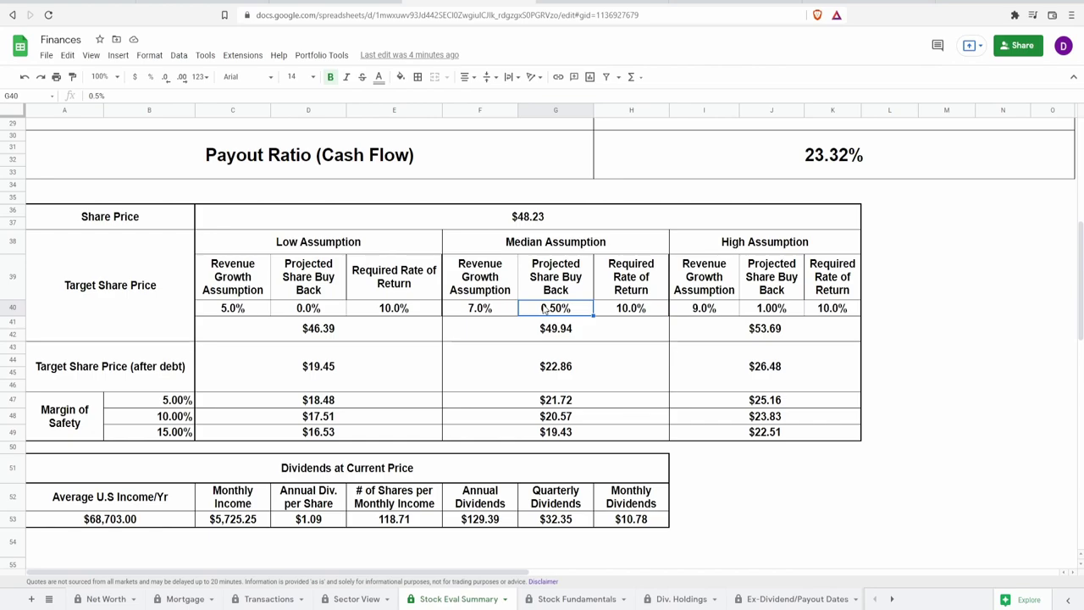
Review the Dividends at Current Price table from average U.S. income through monthly income and annual dividend per share to shares per monthly income
{"action": "left_click", "coordinate": [423, 471]}
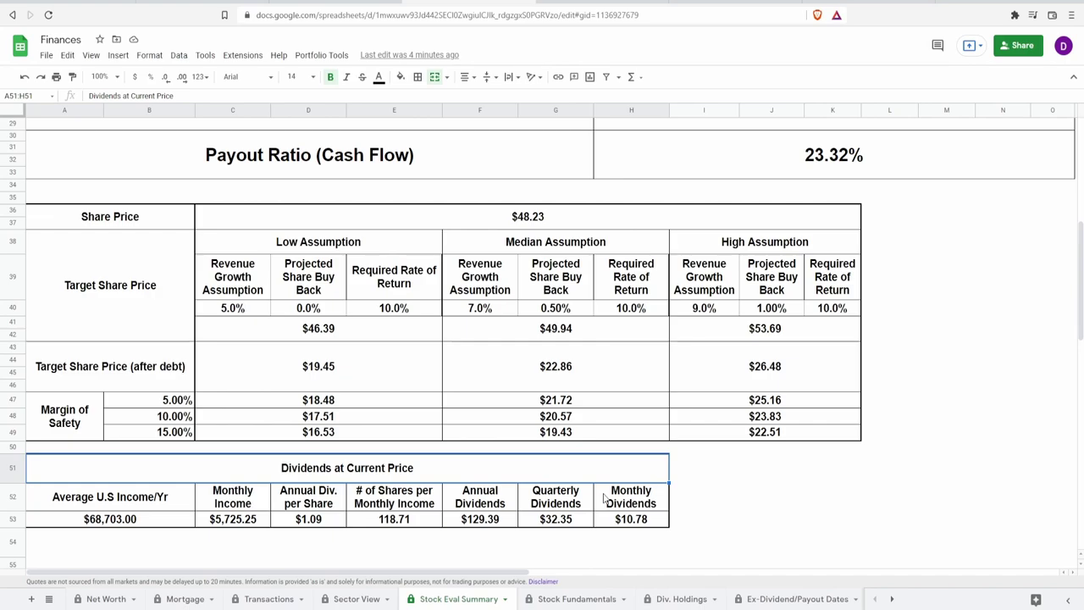
{"action": "key", "text": "Down"}
{"action": "key", "text": "Down"}
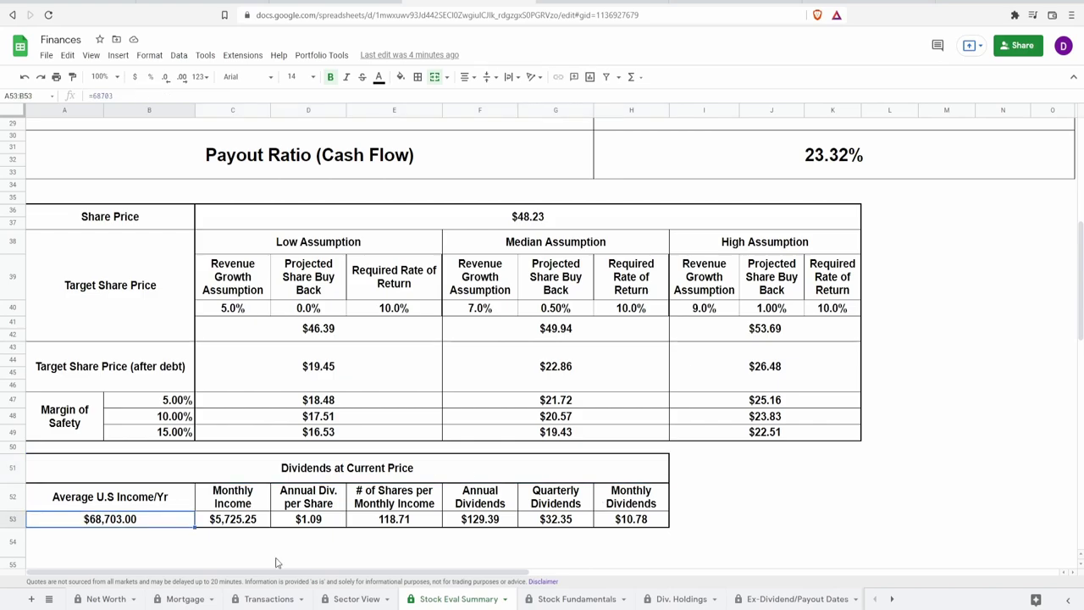
{"action": "key", "text": "Right"}
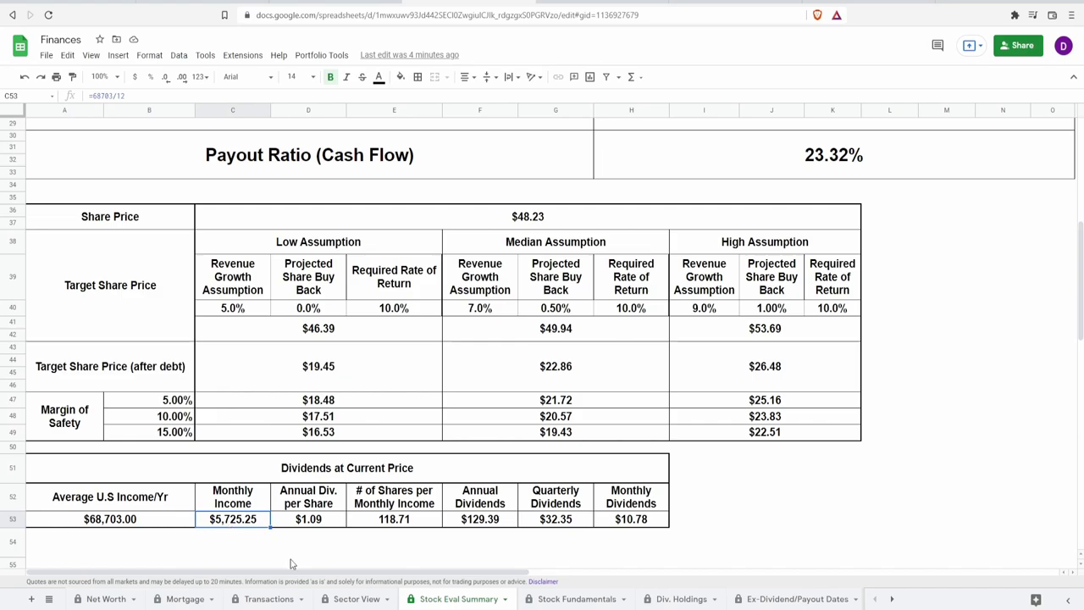
{"action": "key", "text": "Right"}
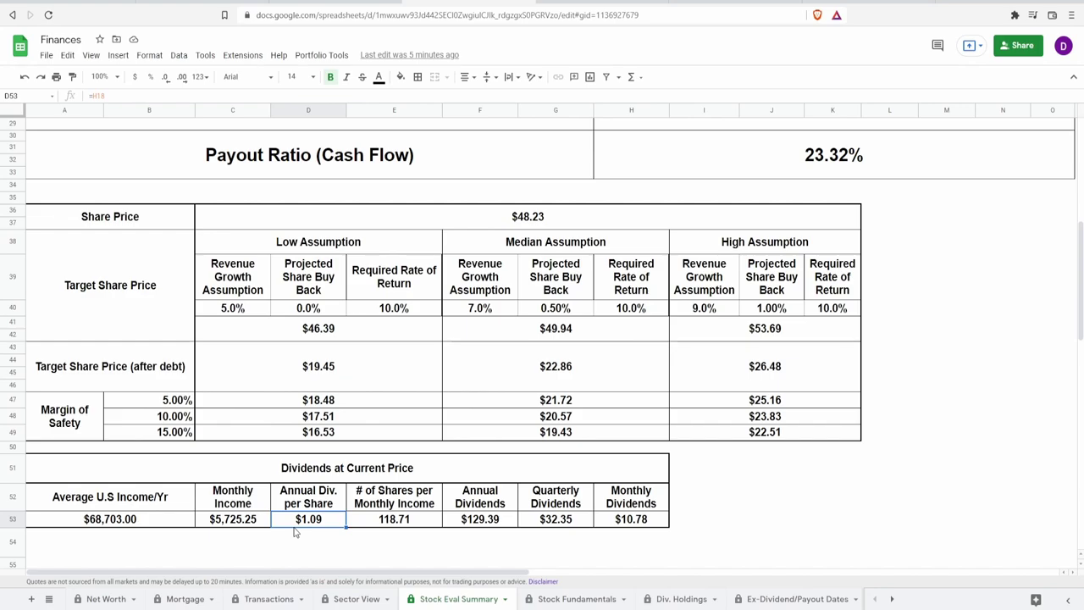
{"action": "key", "text": "Right"}
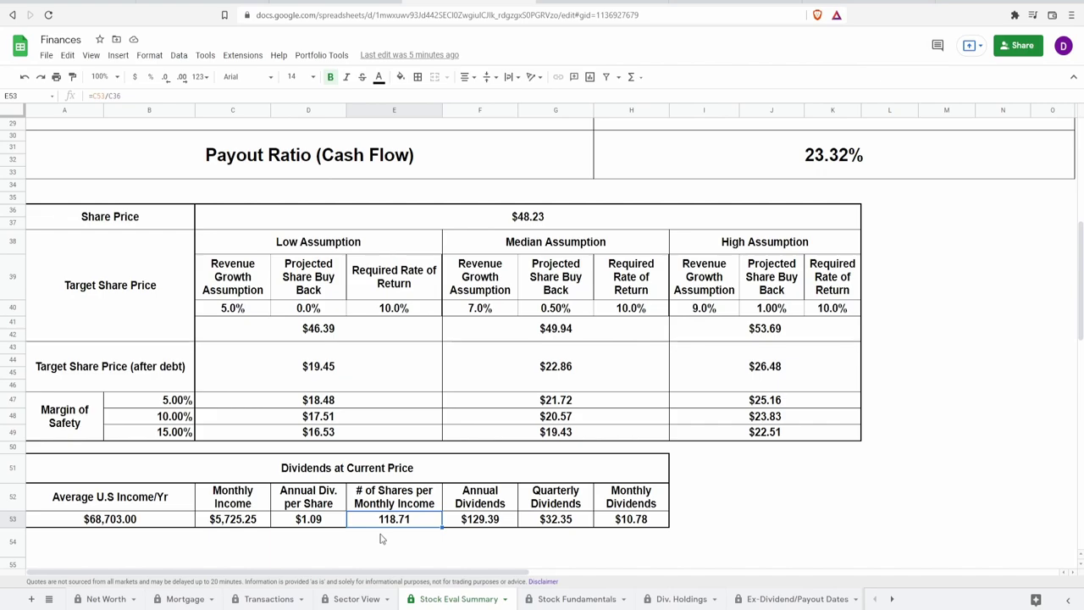
Check the annual, quarterly and monthly dividend amounts in the Dividends at Current Price table
{"action": "left_click", "coordinate": [499, 521]}
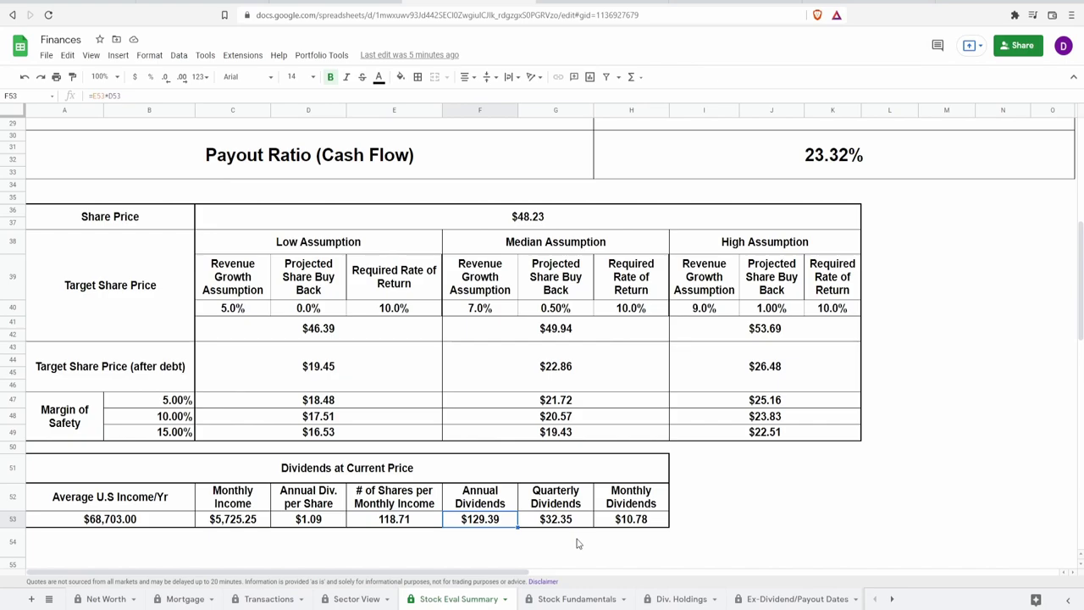
{"action": "left_click", "coordinate": [587, 518]}
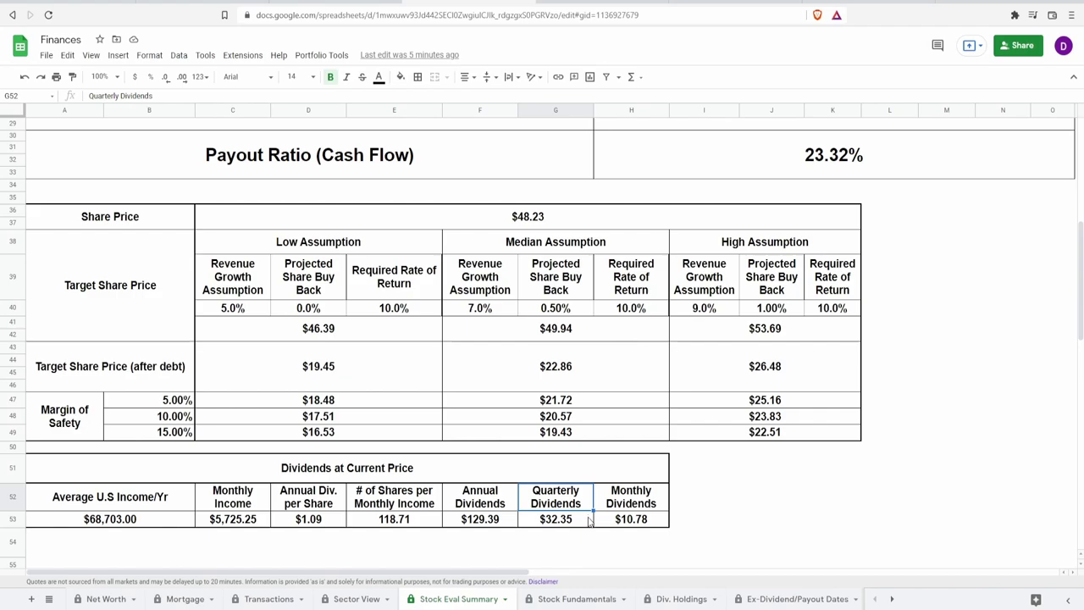
{"action": "left_click", "coordinate": [641, 525]}
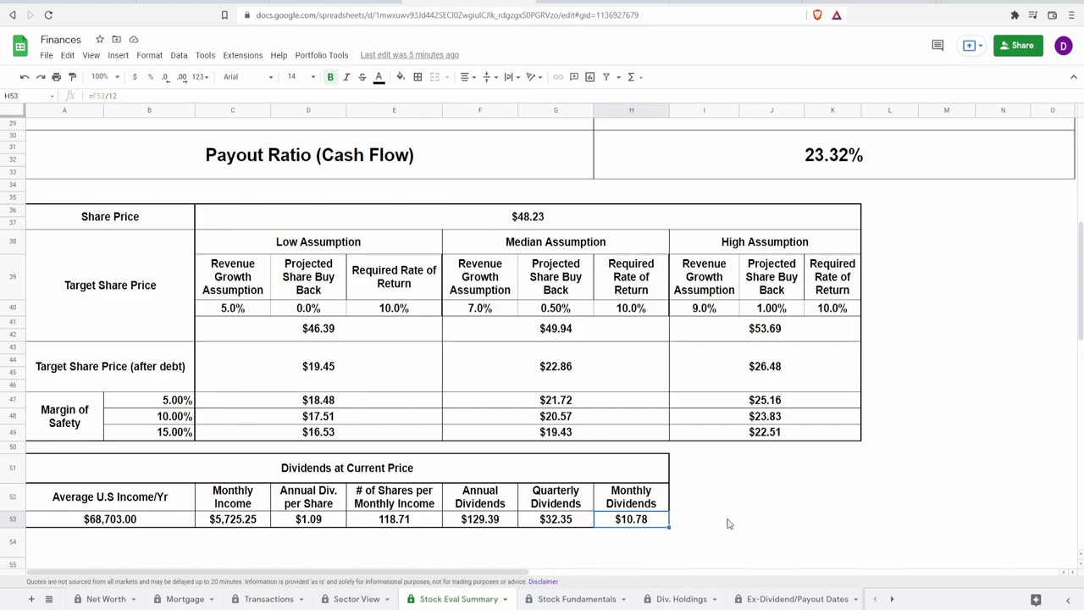
{"action": "left_click", "coordinate": [542, 525]}
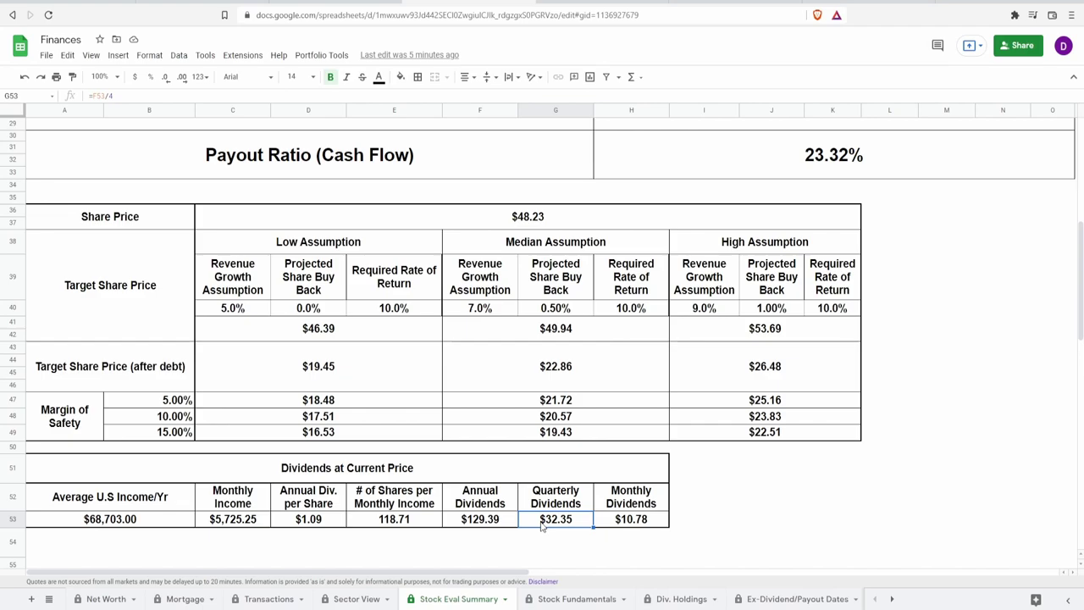
Return to the HEINY summary and highlight the values for dividends paid per year, FCF left and the cash flow payout ratio
{"action": "scroll", "coordinate": [544, 524], "scroll_direction": "up", "scroll_amount": 10}
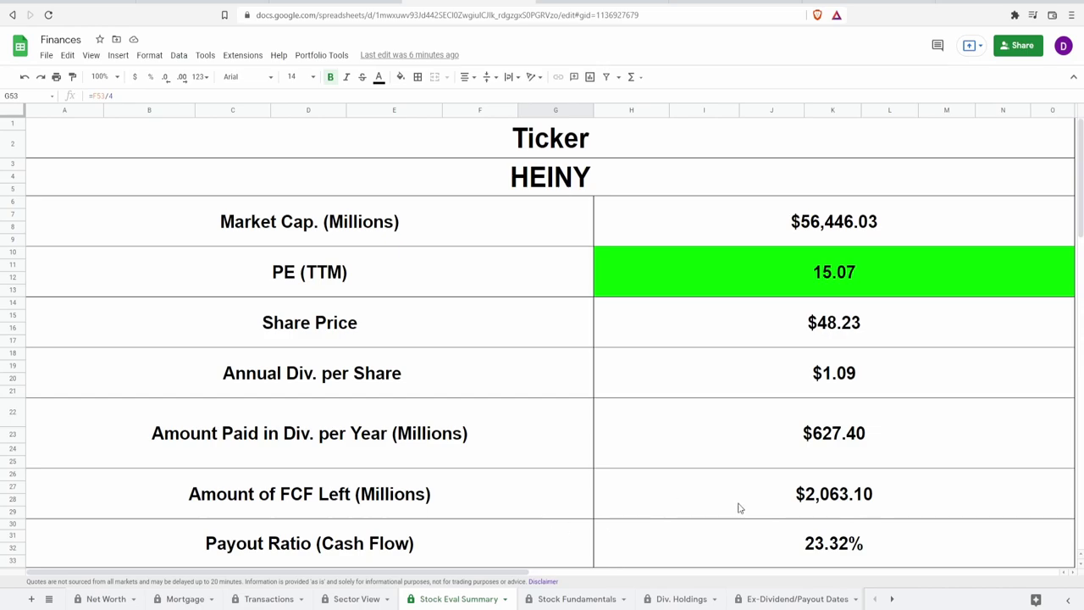
{"action": "left_click_drag", "start_coordinate": [760, 539], "coordinate": [645, 420]}
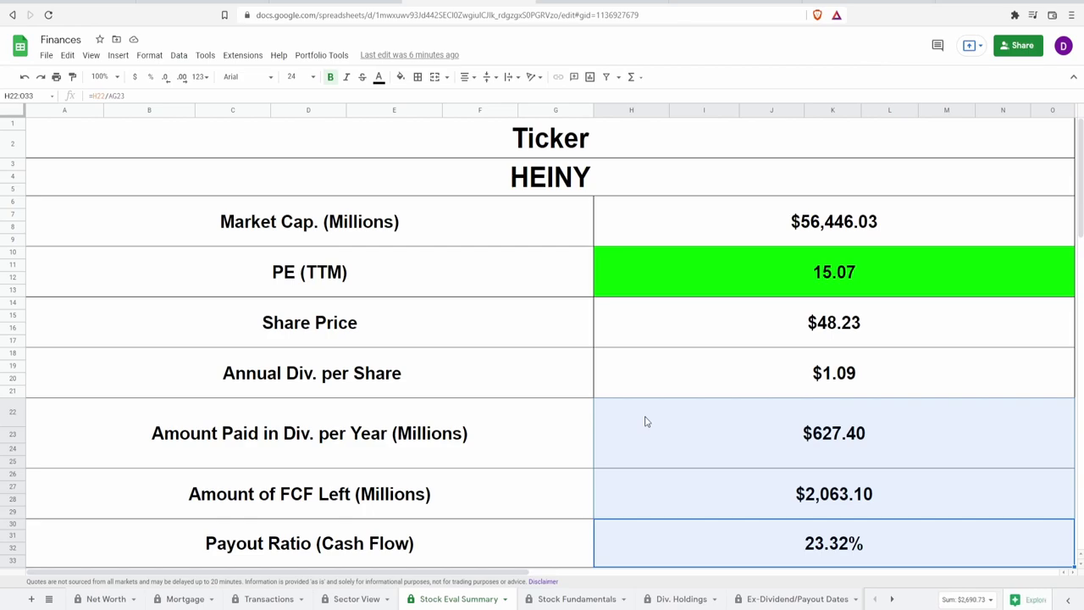